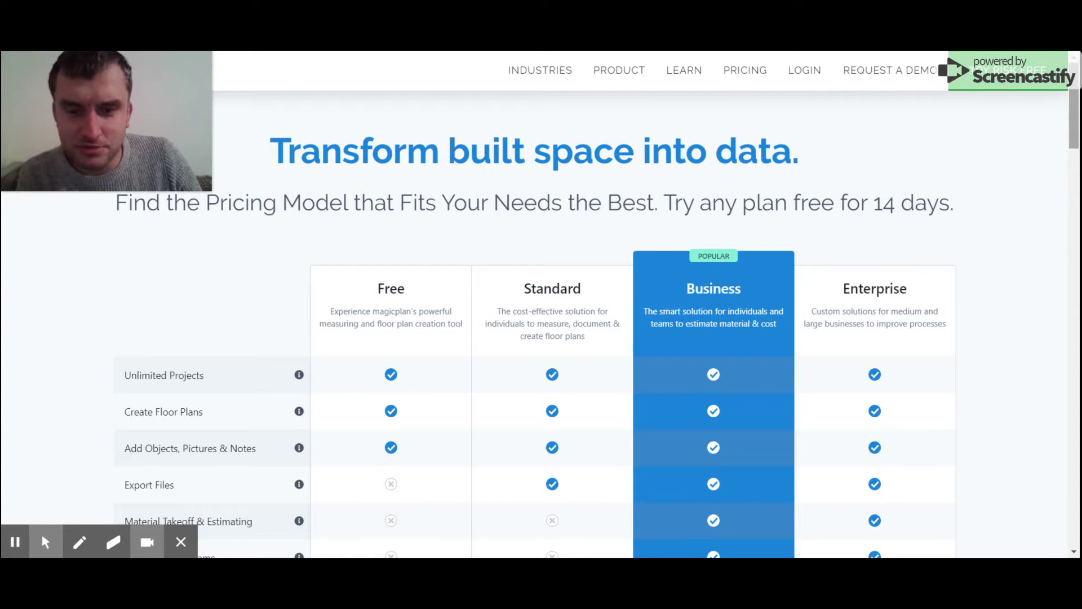
Create Plan 9 in magicplan with a Living Room and mark its door's start and end.
scroll(1065, 102, "down", 1)
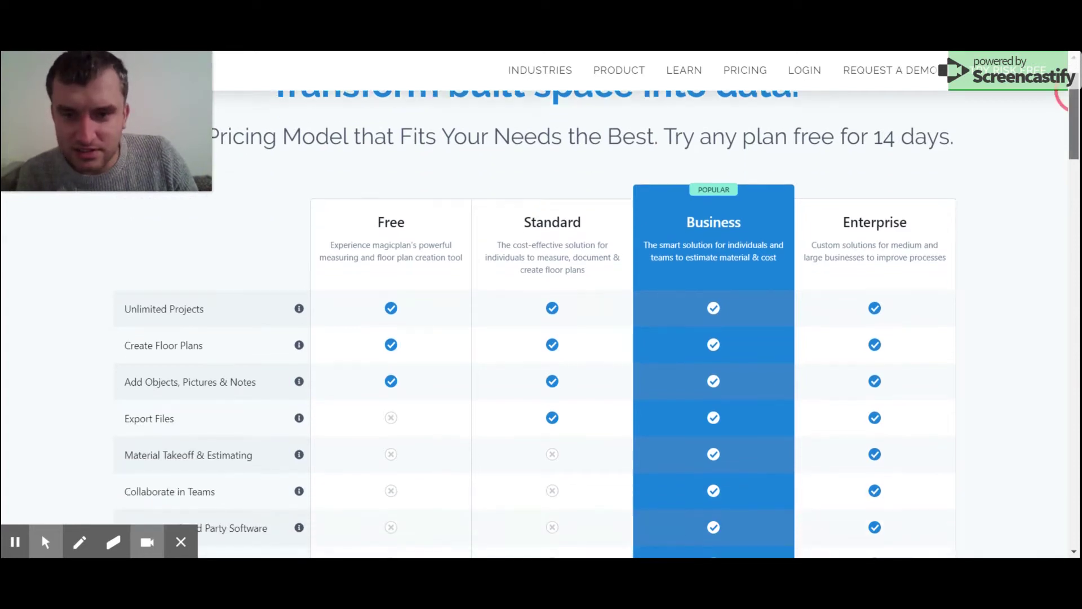
scroll(1065, 101, "up", 1)
scroll(1065, 101, "down", 1)
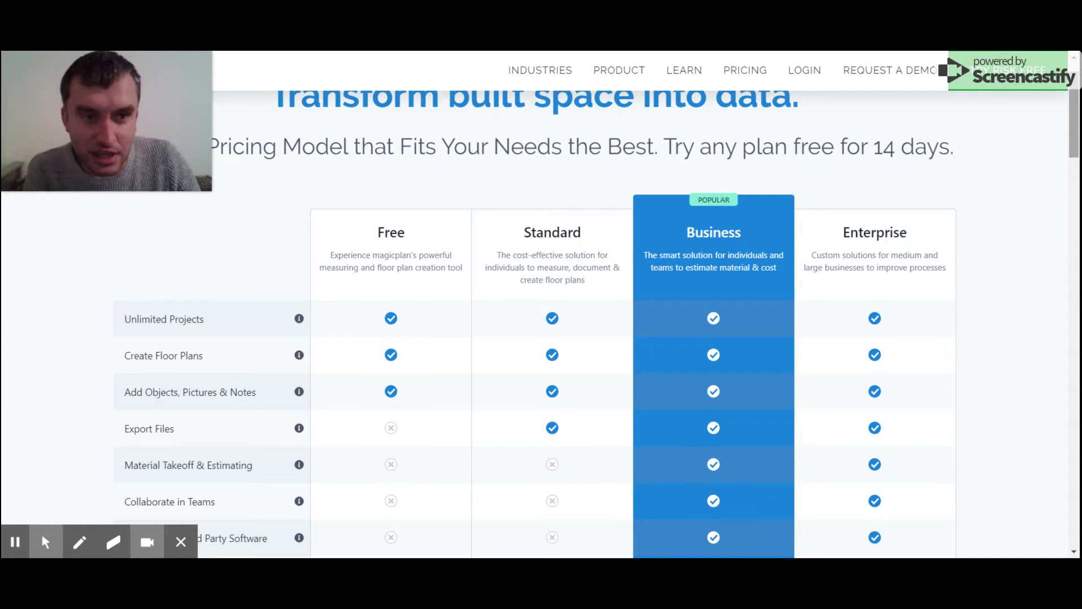
scroll(1074, 142, "down", 4)
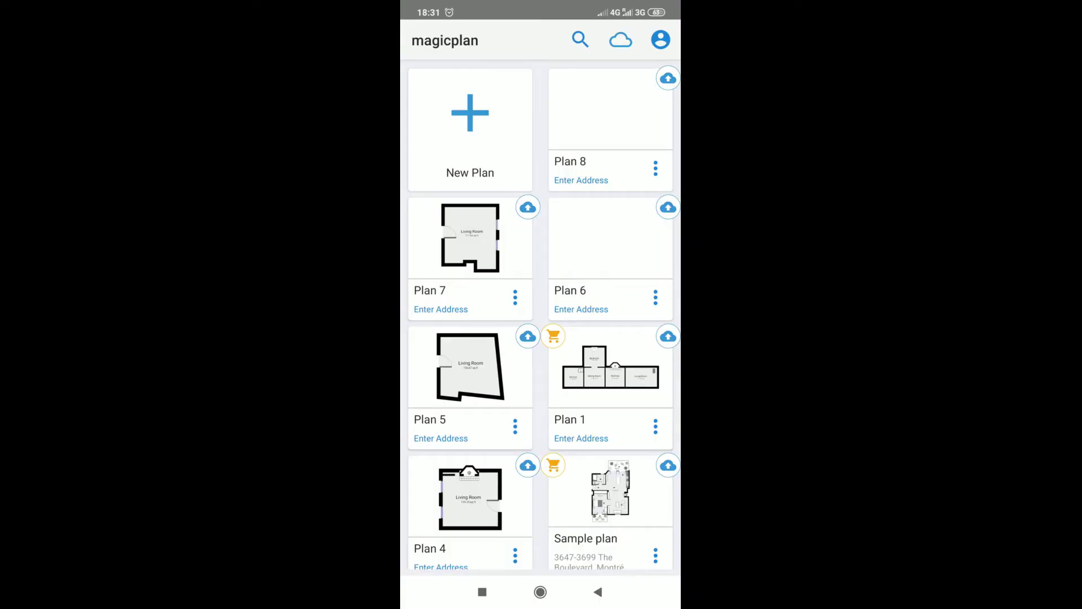
left_click(470, 130)
left_click(533, 146)
left_click(519, 102)
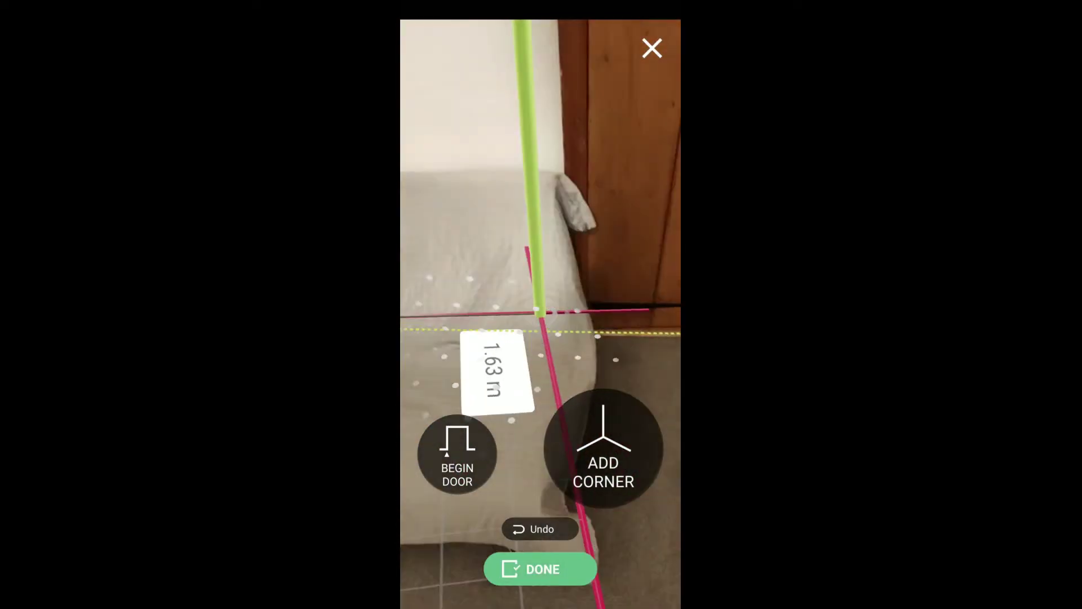
left_click(457, 453)
left_click(457, 454)
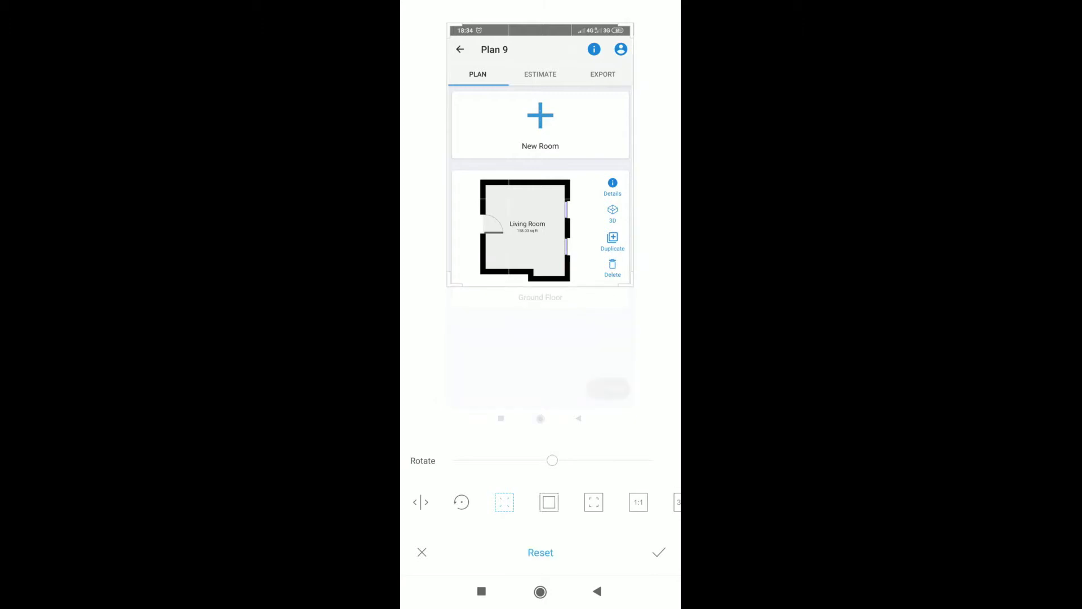
Crop the screenshot's right, top and left edges so only the Living Room plan remains.
left_click_drag(671, 237, 601, 236)
left_click_drag(601, 326, 586, 327)
left_click_drag(504, 44, 505, 252)
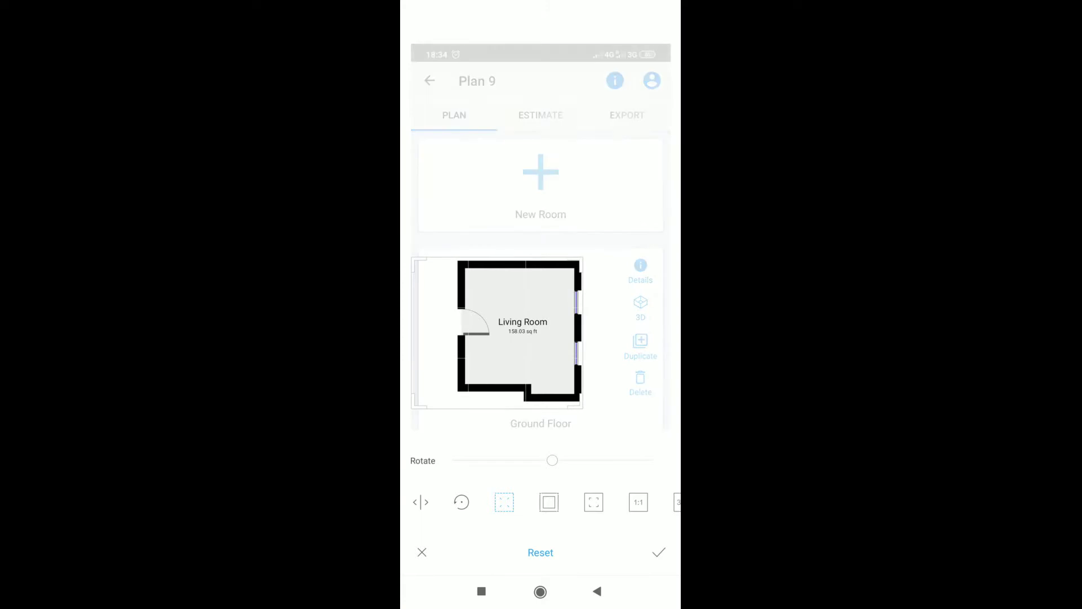
left_click_drag(585, 327, 588, 327)
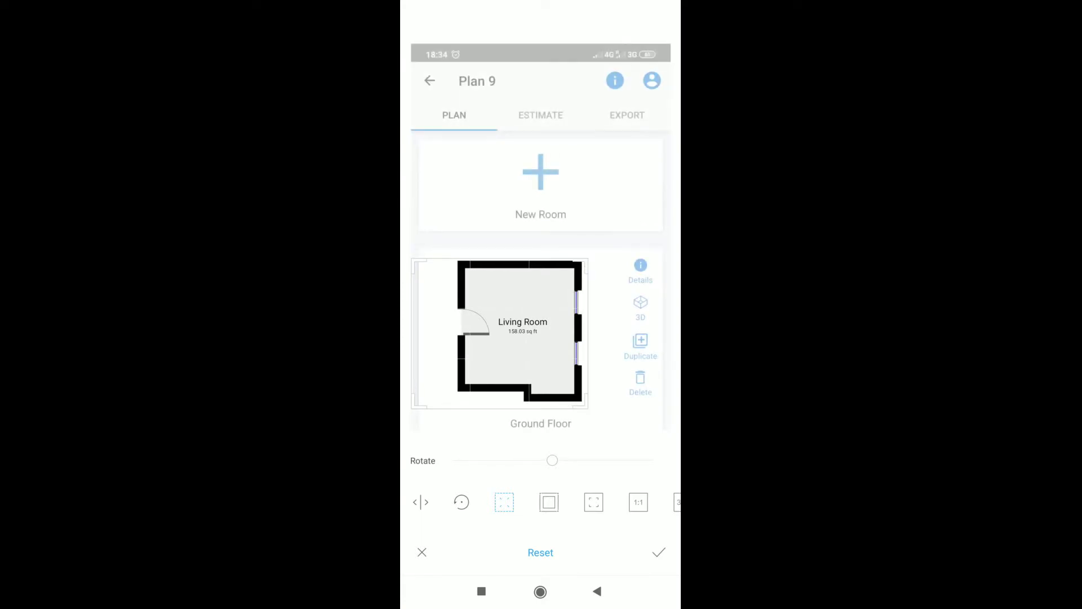
left_click_drag(414, 225, 474, 226)
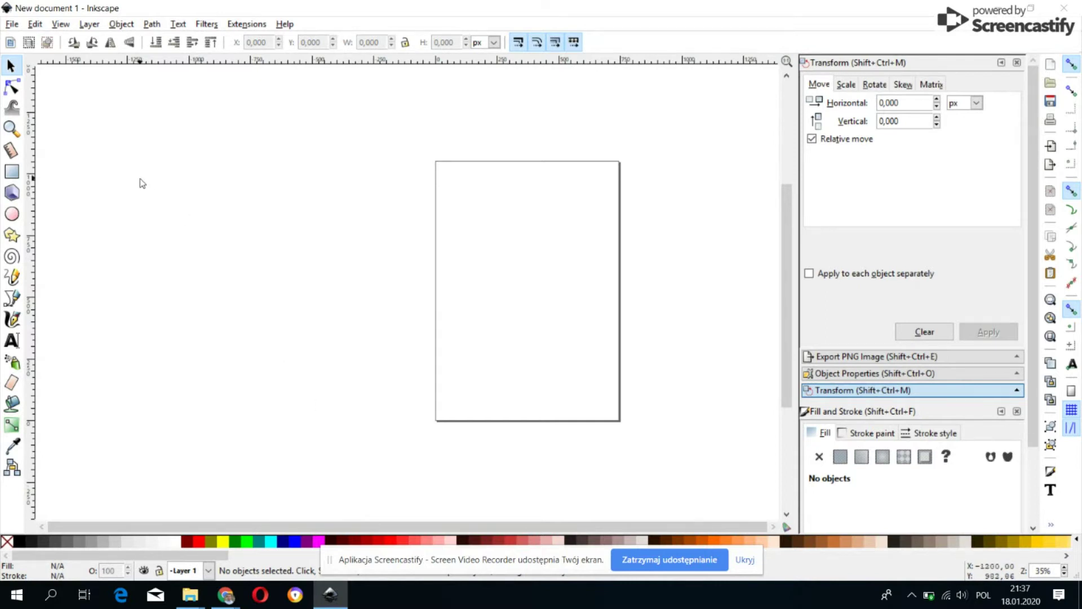
Import the Screenshot_2020 floor-plan PNG into New document 1 as an embedded image.
left_click(11, 25)
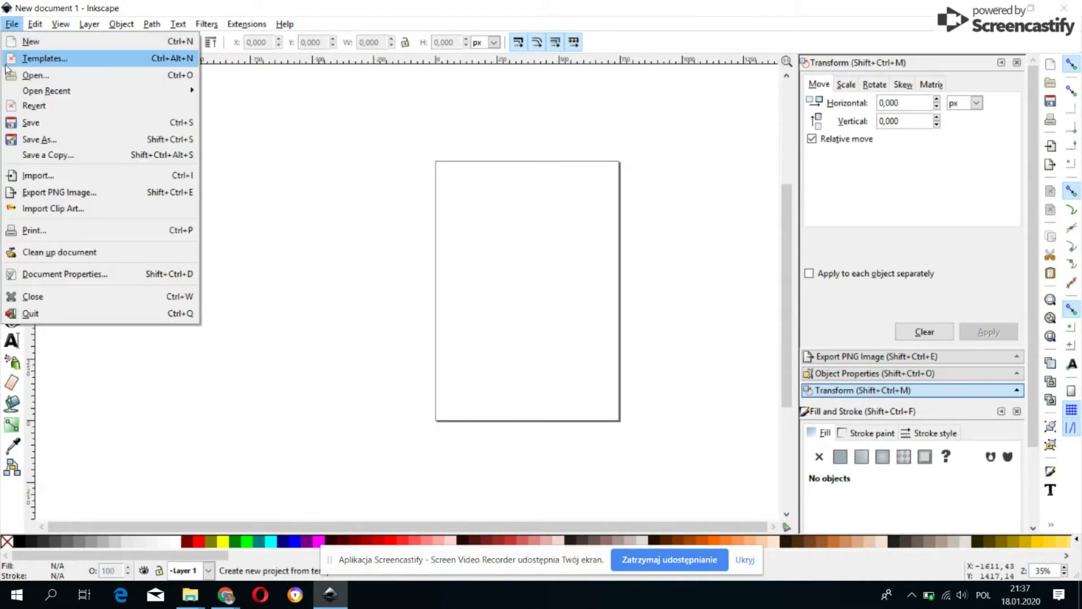
left_click(32, 176)
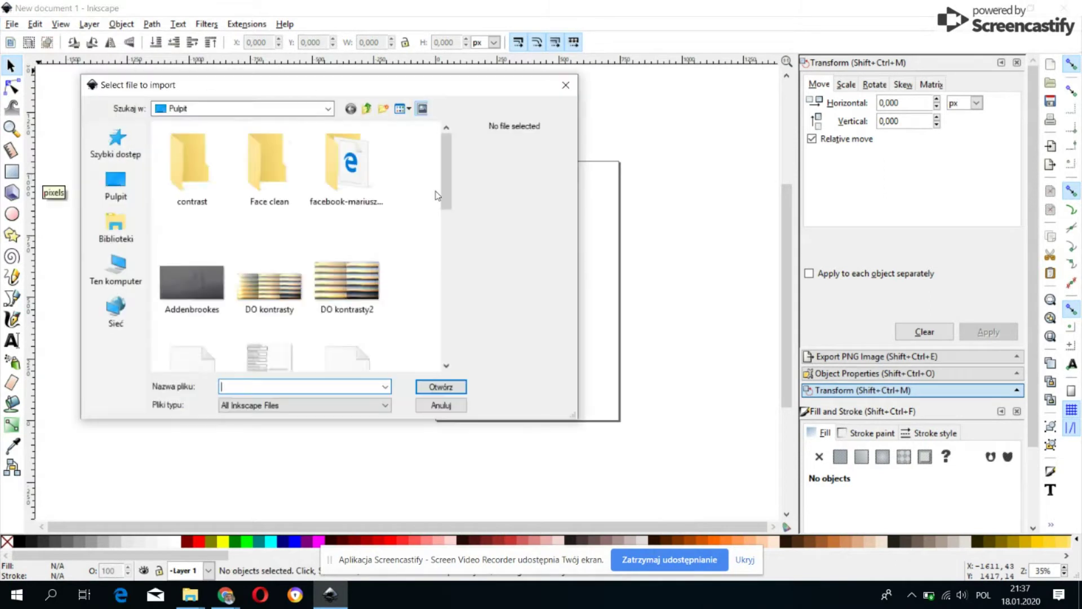
left_click_drag(450, 163, 456, 191)
scroll(355, 206, "down", 7)
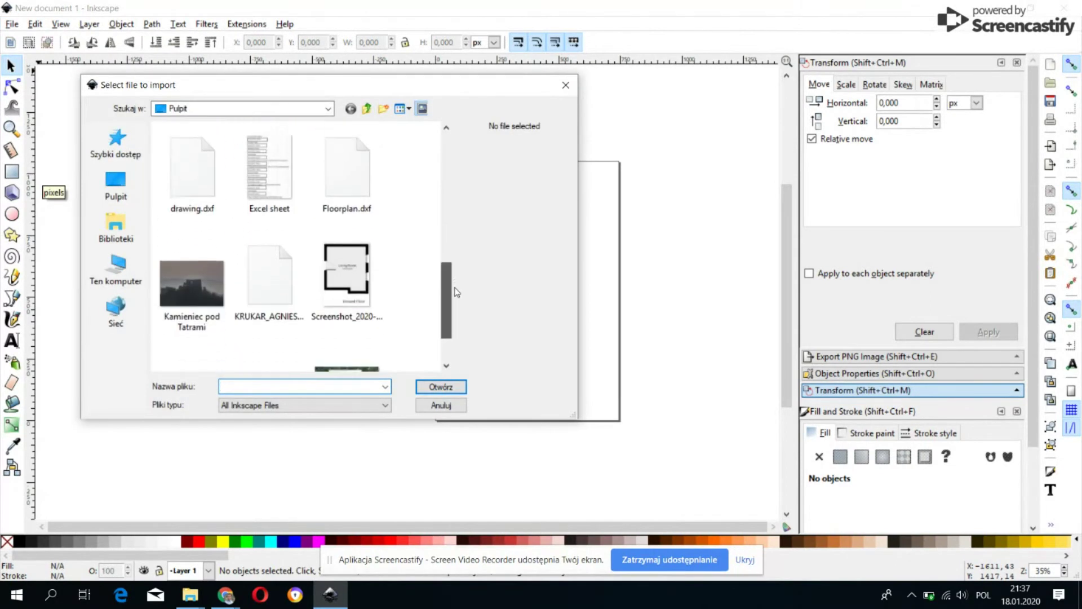
left_click(356, 224)
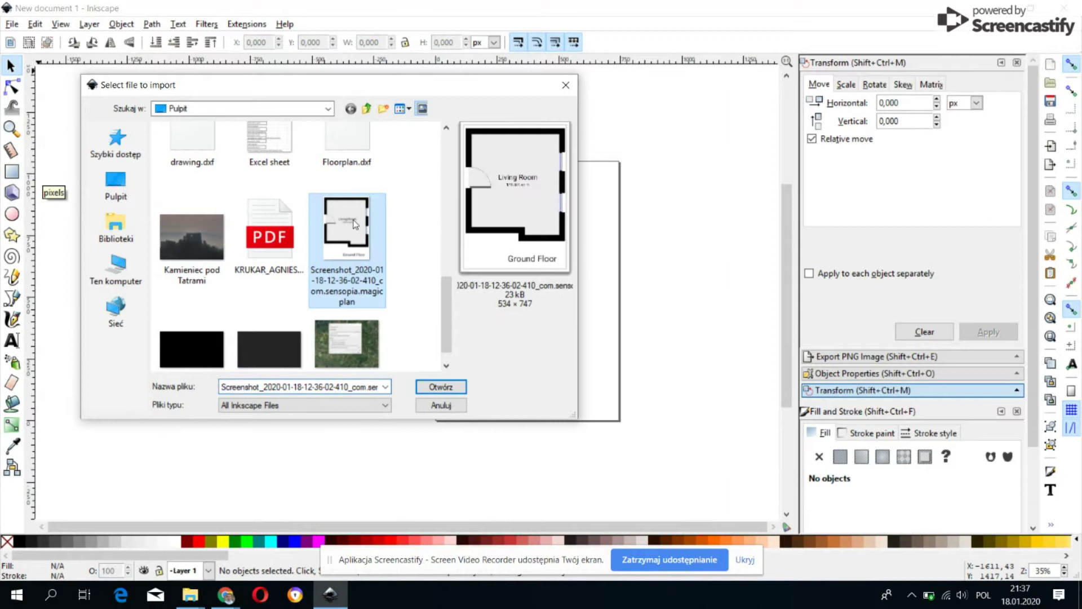
left_click(440, 388)
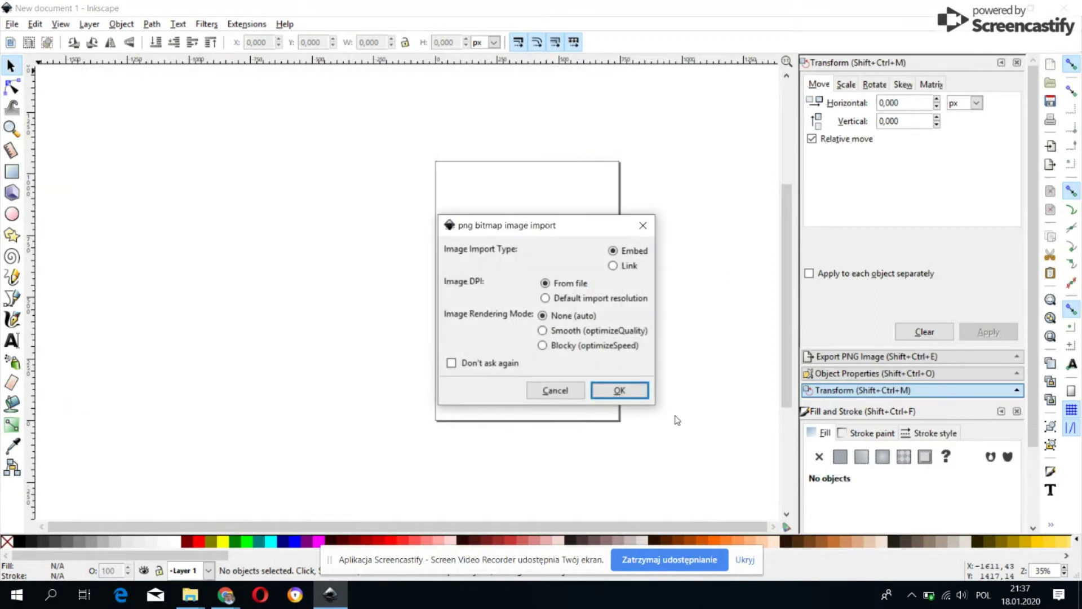
left_click(619, 390)
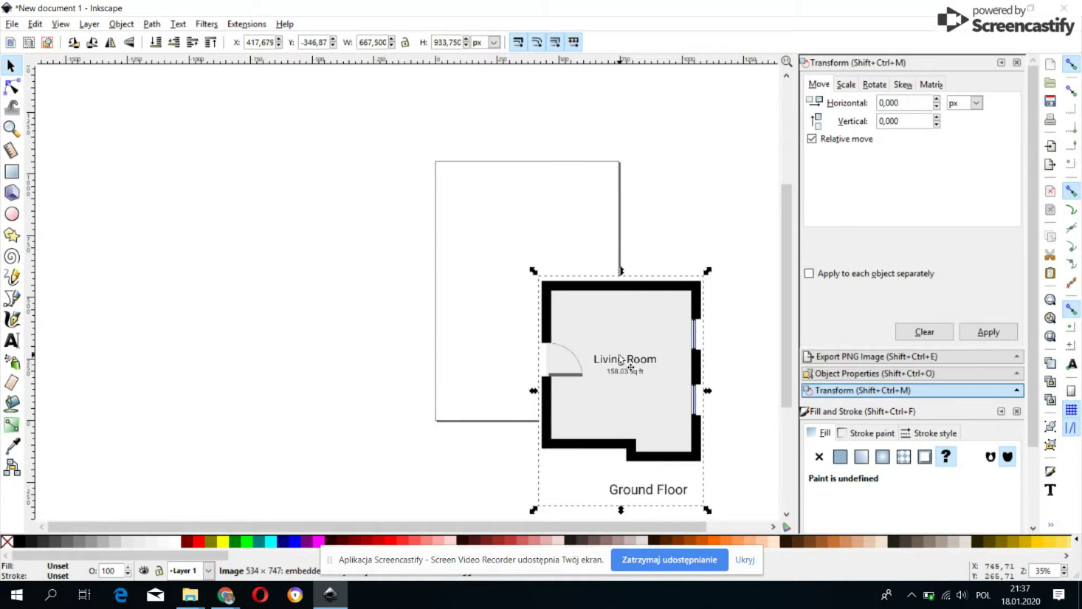
Move the image onto the page and resize the page to fit it, 188.38 × 263.52 mm.
left_click_drag(615, 358, 513, 249)
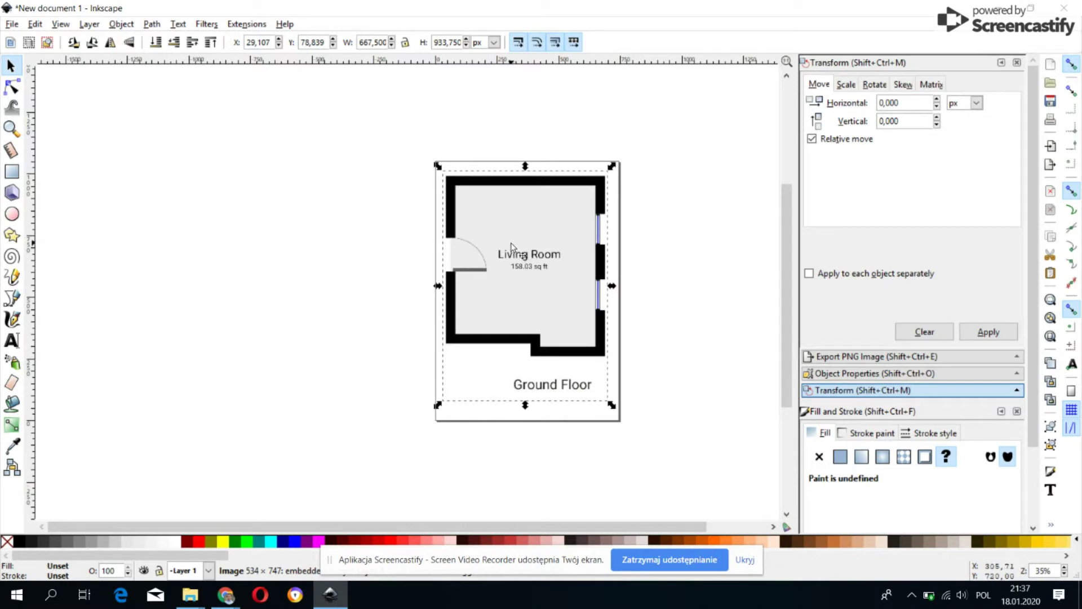
left_click(12, 23)
mouse_move(61, 24)
mouse_move(12, 23)
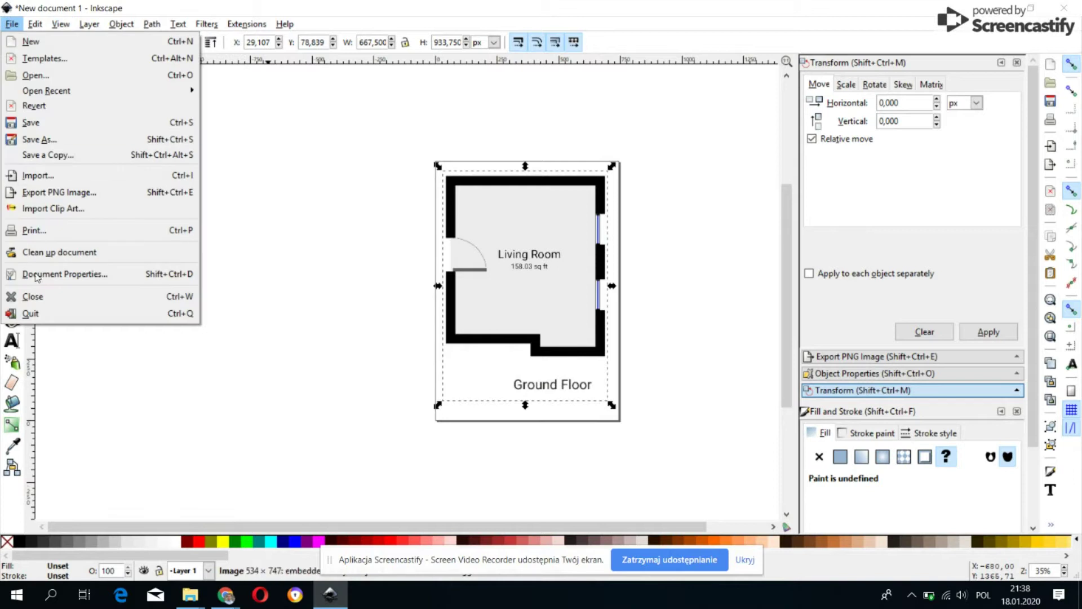
left_click(31, 276)
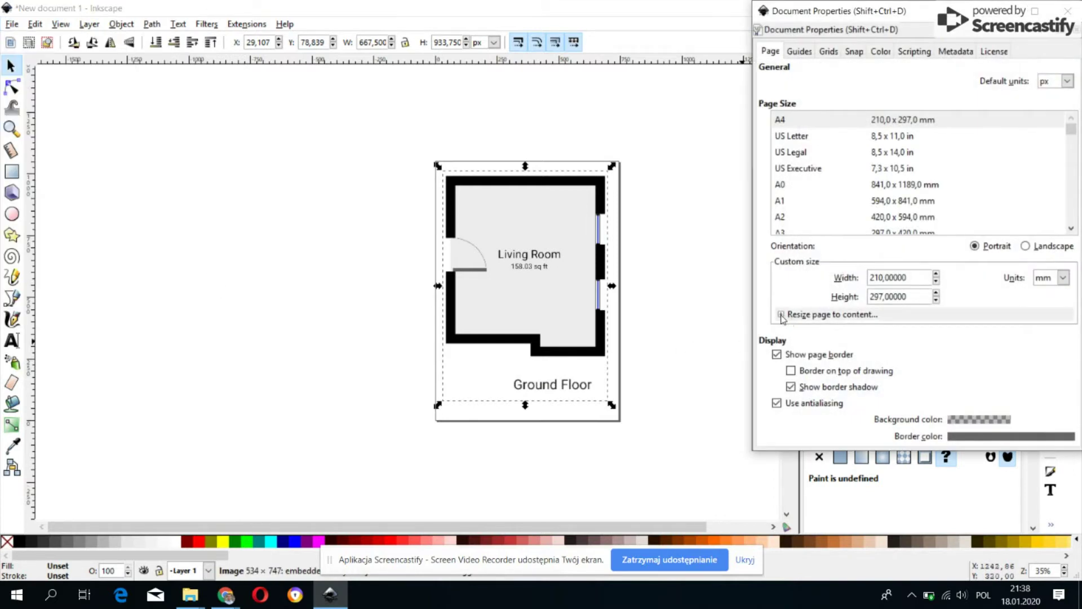
left_click(781, 315)
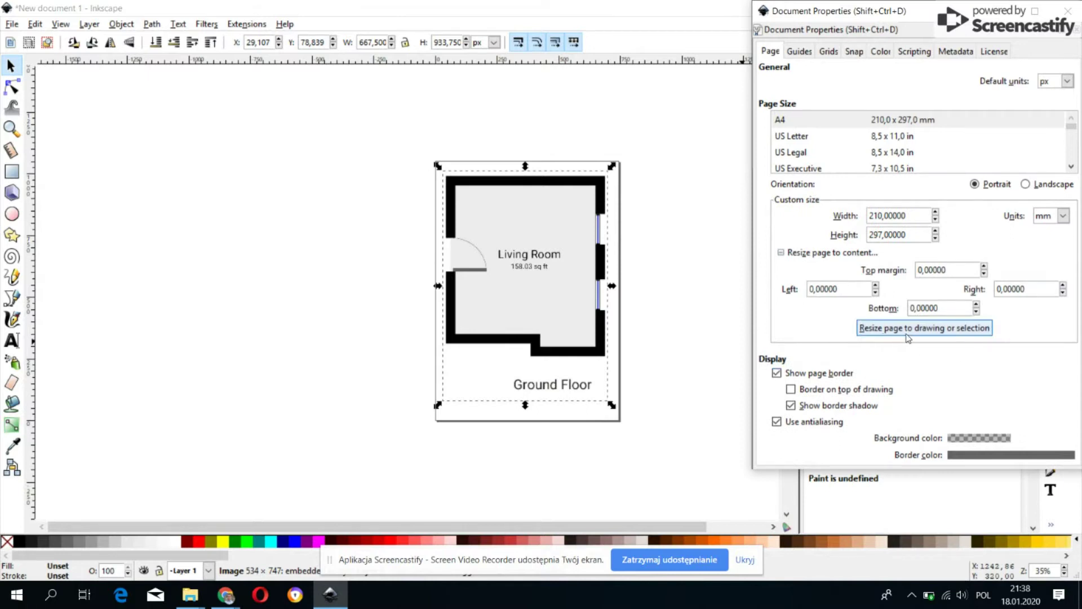
left_click(930, 331)
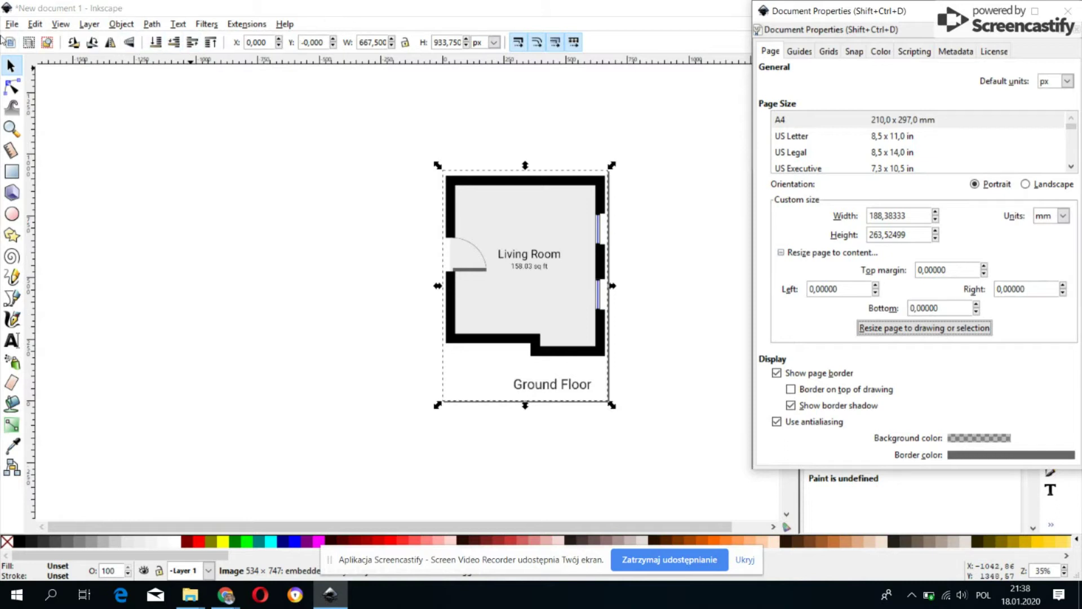
Open Path > Trace Bitmap for the floor-plan image and move the dialog beside the drawing.
left_click(151, 25)
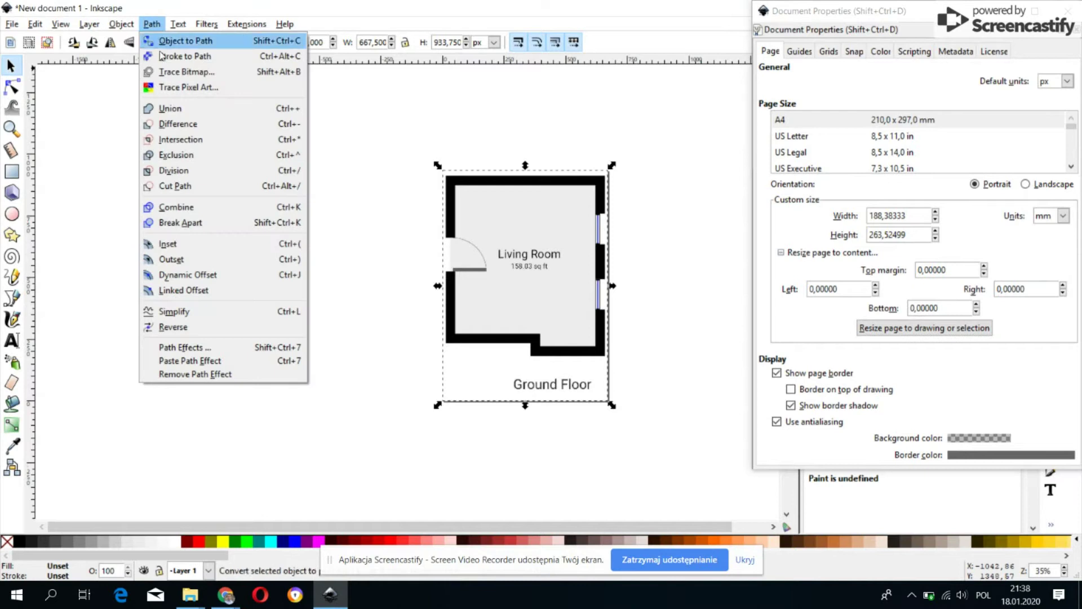
left_click(168, 75)
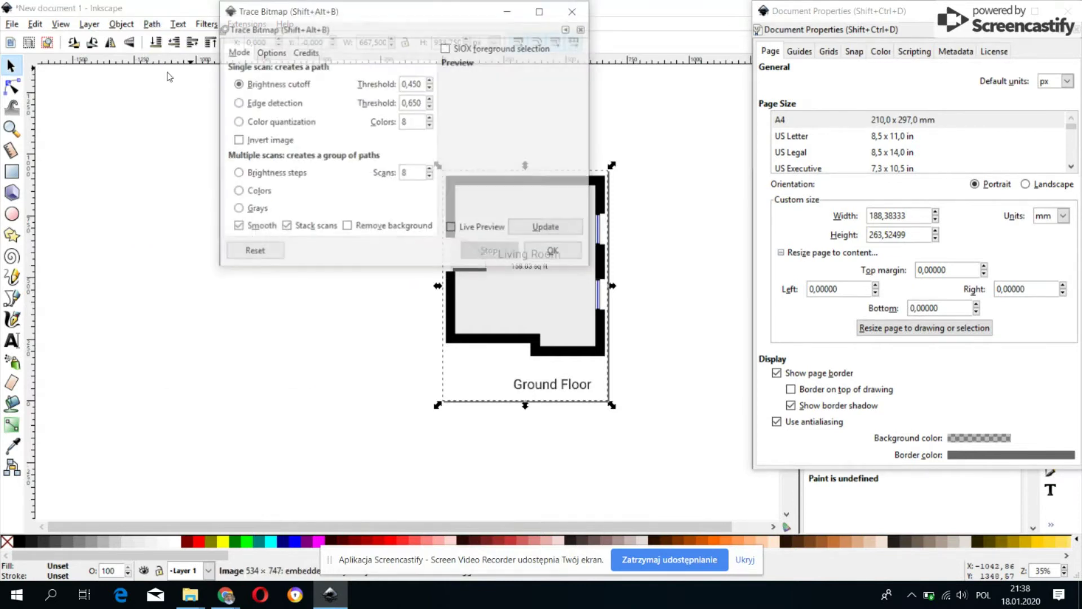
mouse_move(479, 14)
left_mouse_down()
mouse_move(287, 111)
mouse_move(308, 101)
left_mouse_up()
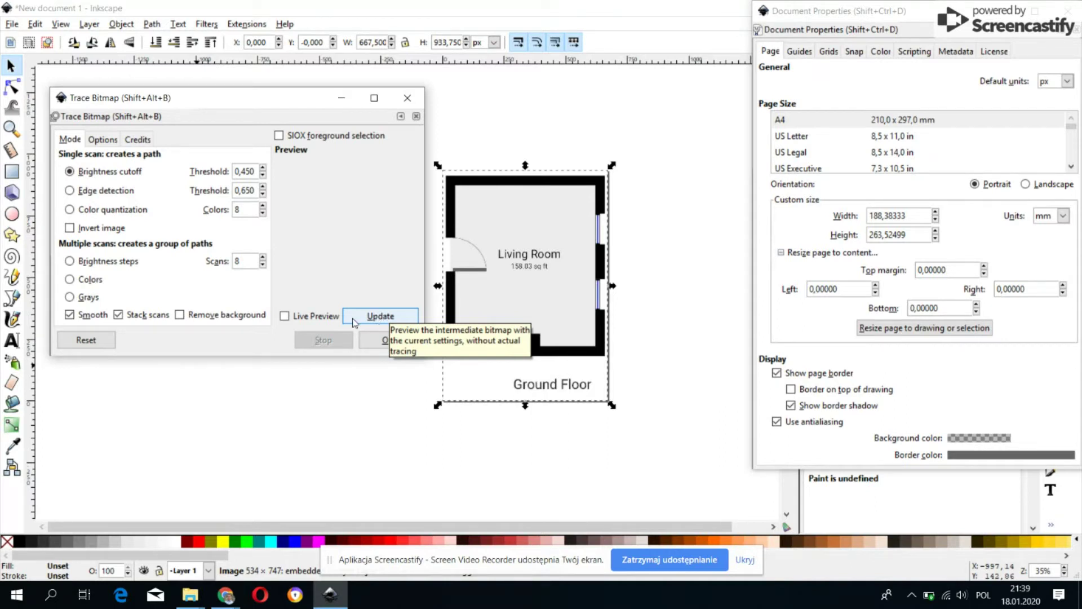
Trace the floor plan with brightness cutoff threshold 0.800 after previewing the result.
left_click(377, 319)
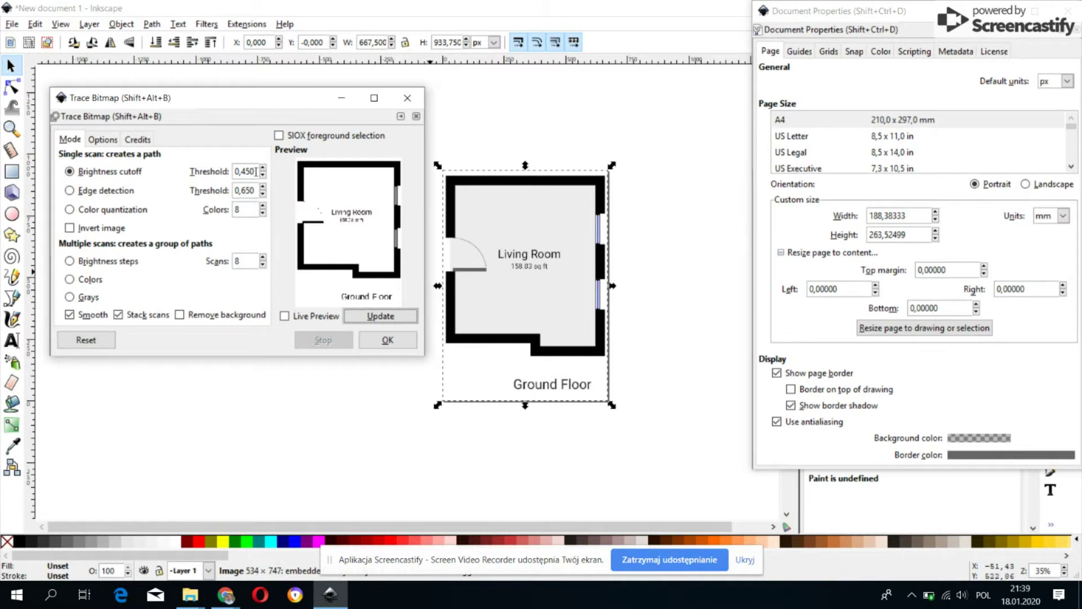
left_click_drag(256, 172, 245, 172)
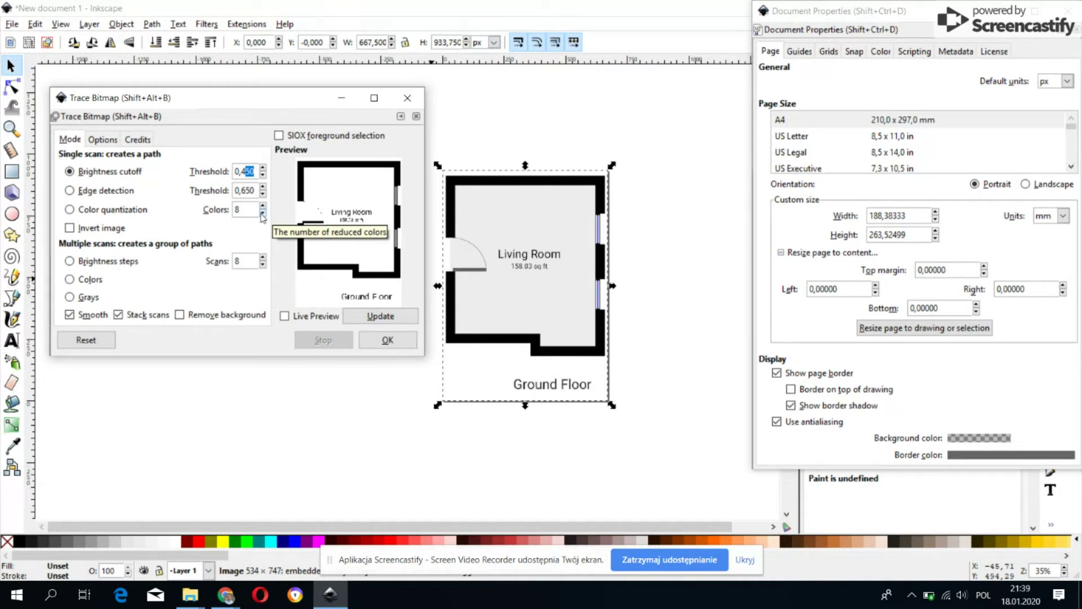
key("BackSpace")
key("BackSpace")
type("8")
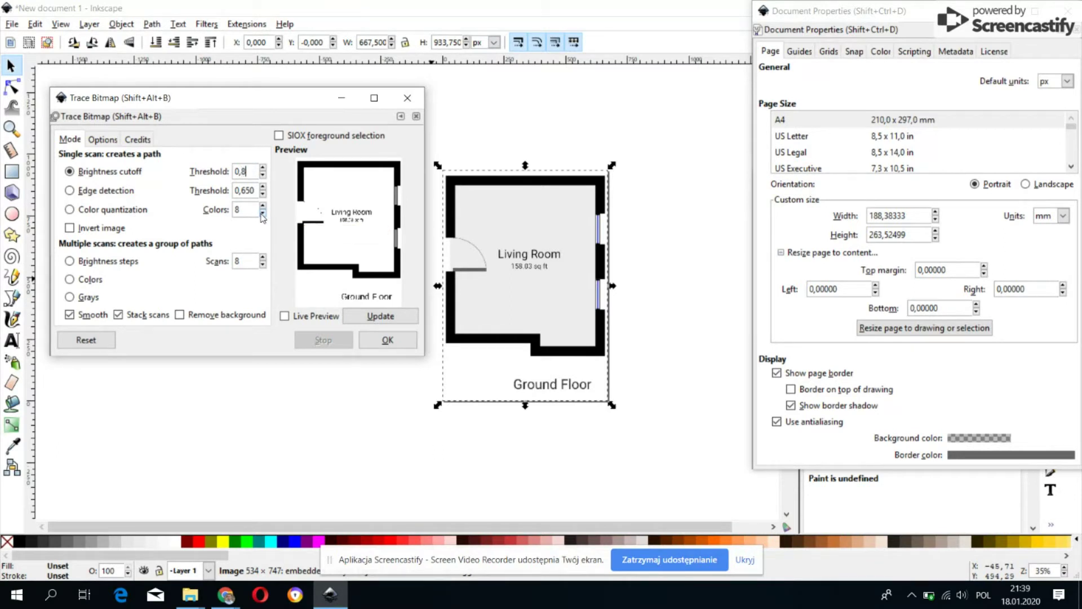
left_click(381, 319)
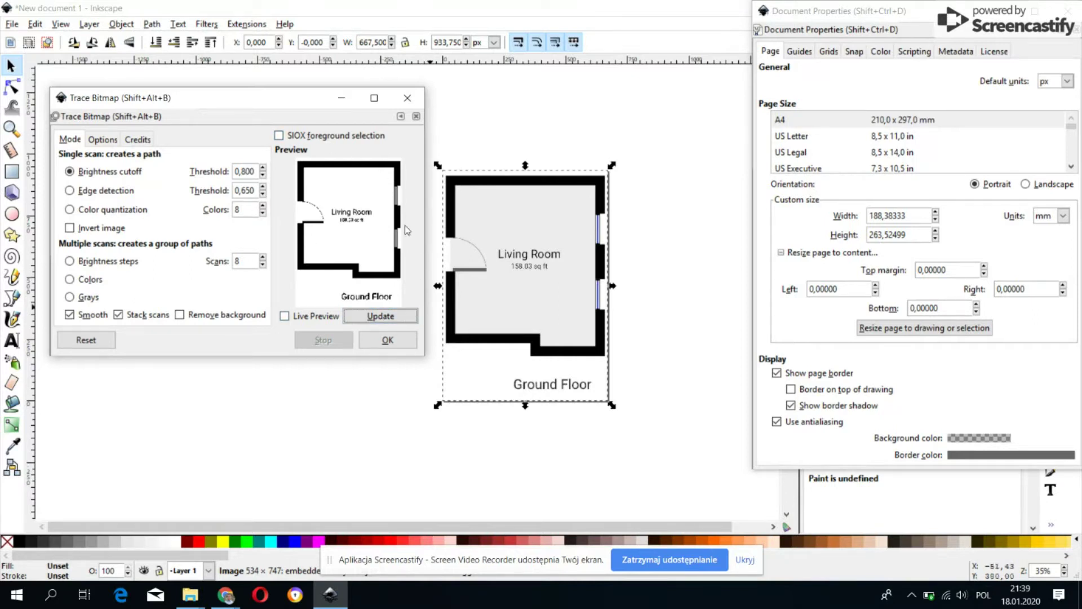
left_click(388, 340)
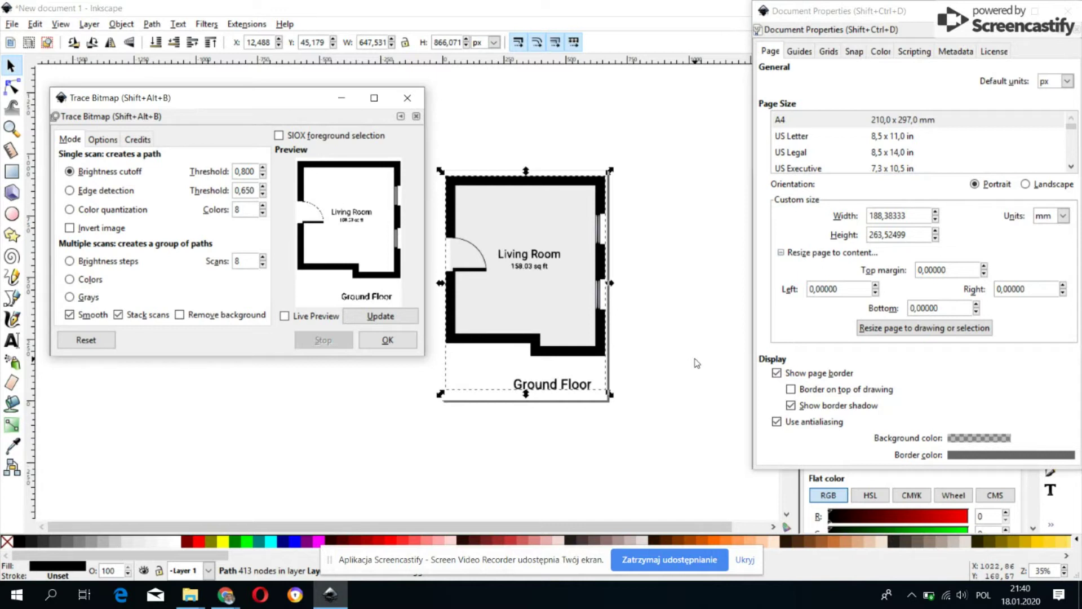
Close Trace Bitmap and move the traced path left, beside the original image.
left_click(373, 341)
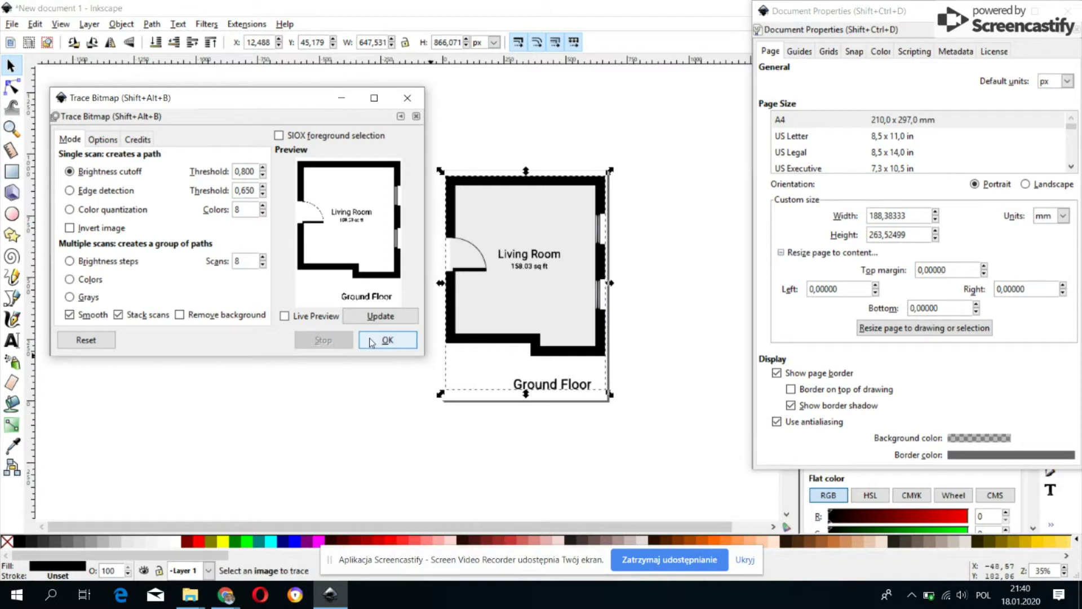
left_click(407, 97)
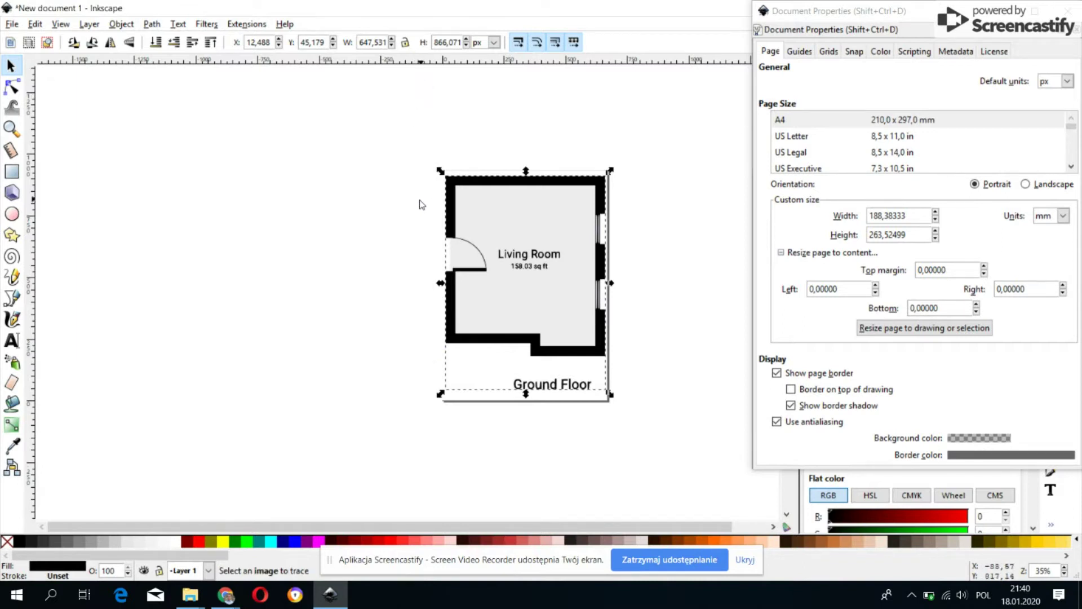
left_click_drag(514, 183, 366, 178)
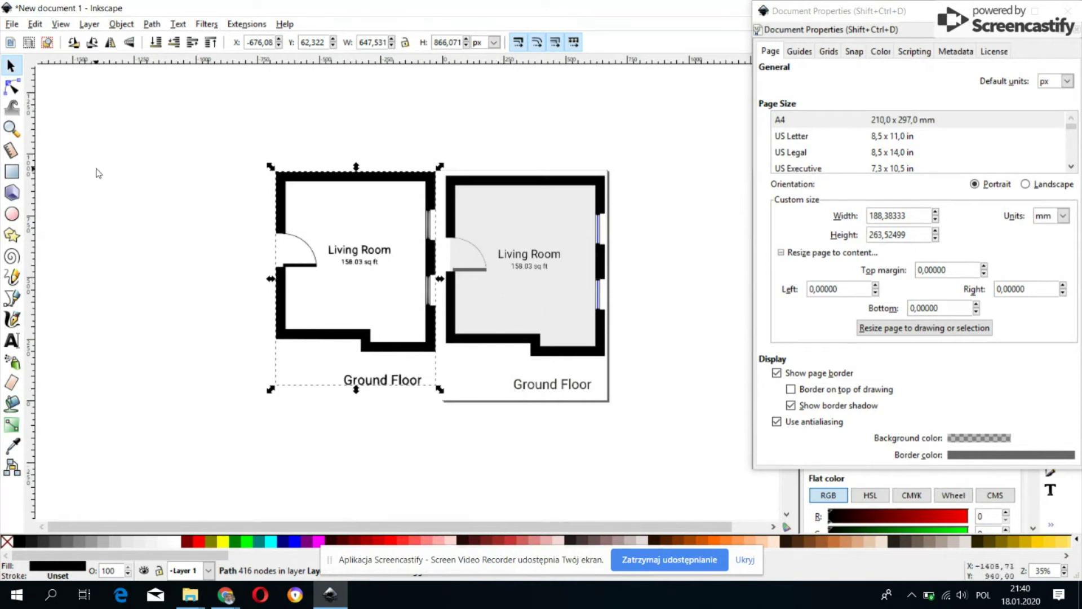
With the Node tool, delete the nodes of the Living Room label and Ground Floor caption.
left_click(12, 89)
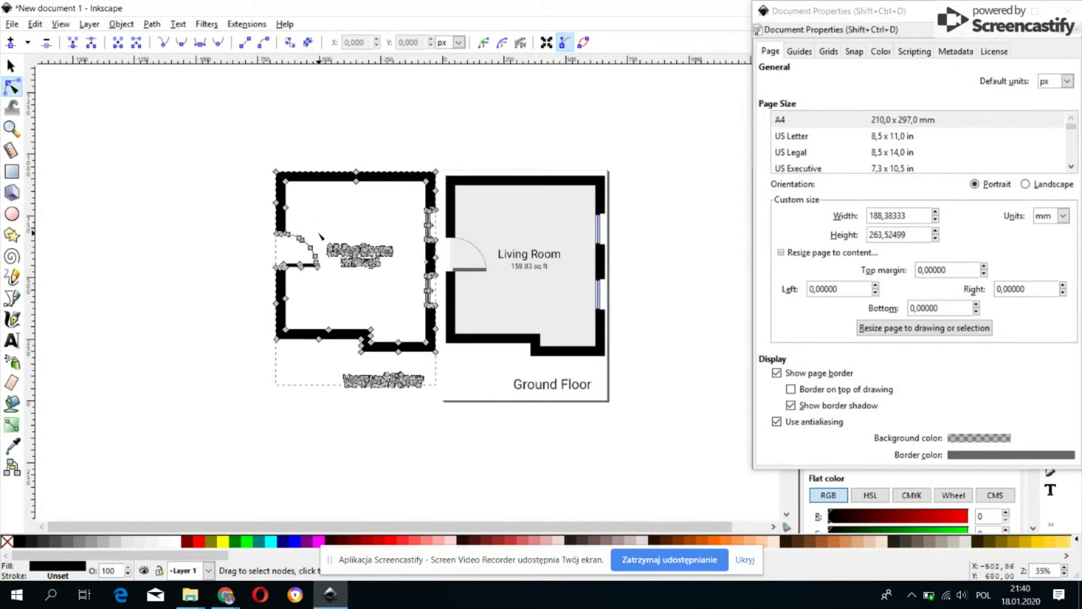
left_click_drag(320, 232, 406, 278)
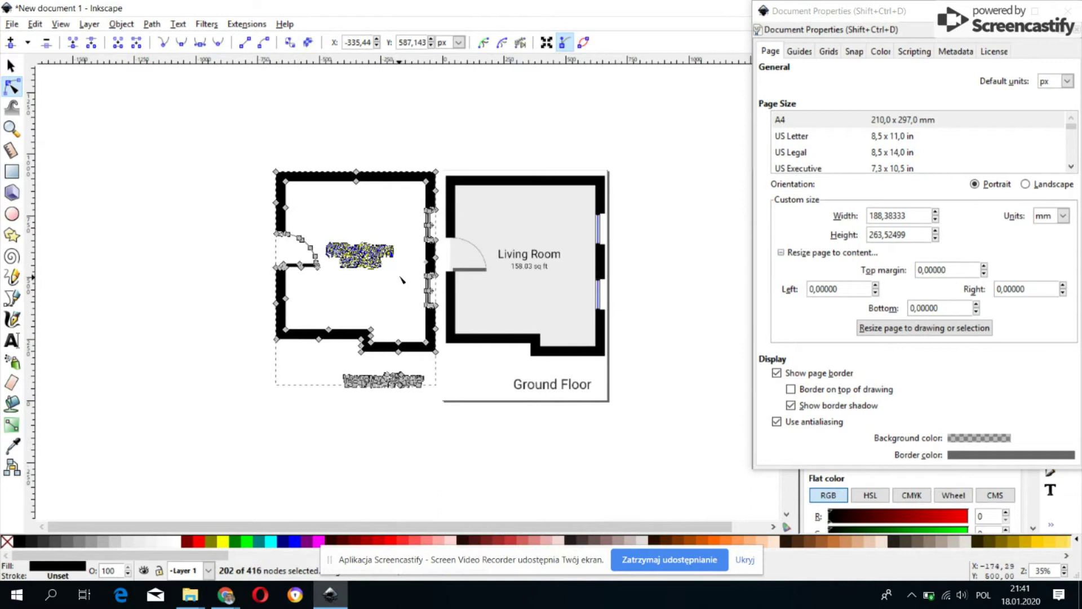
key("Delete")
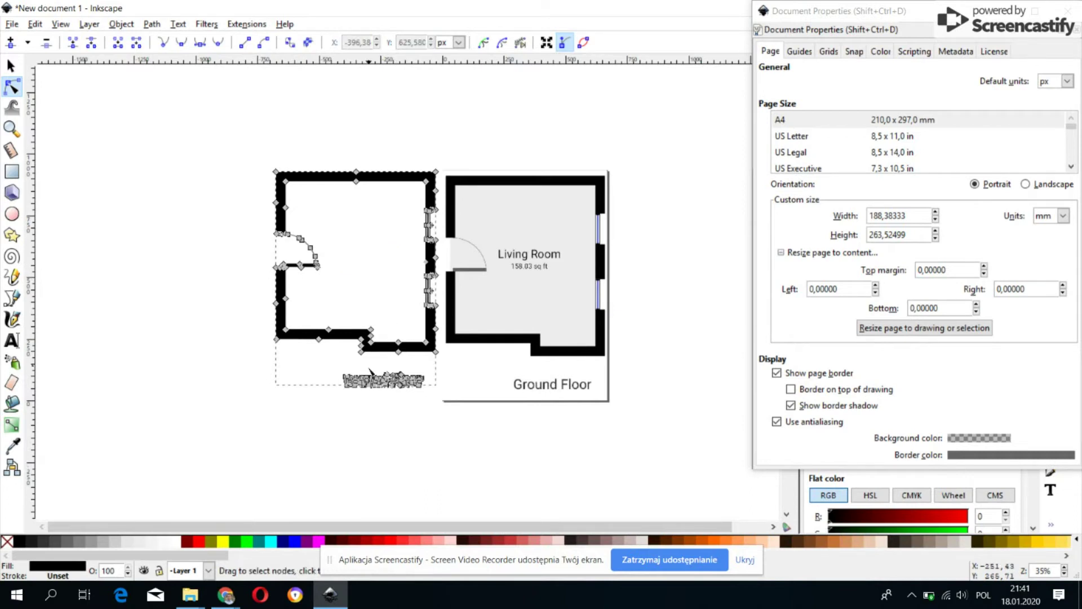
left_click_drag(328, 364, 428, 406)
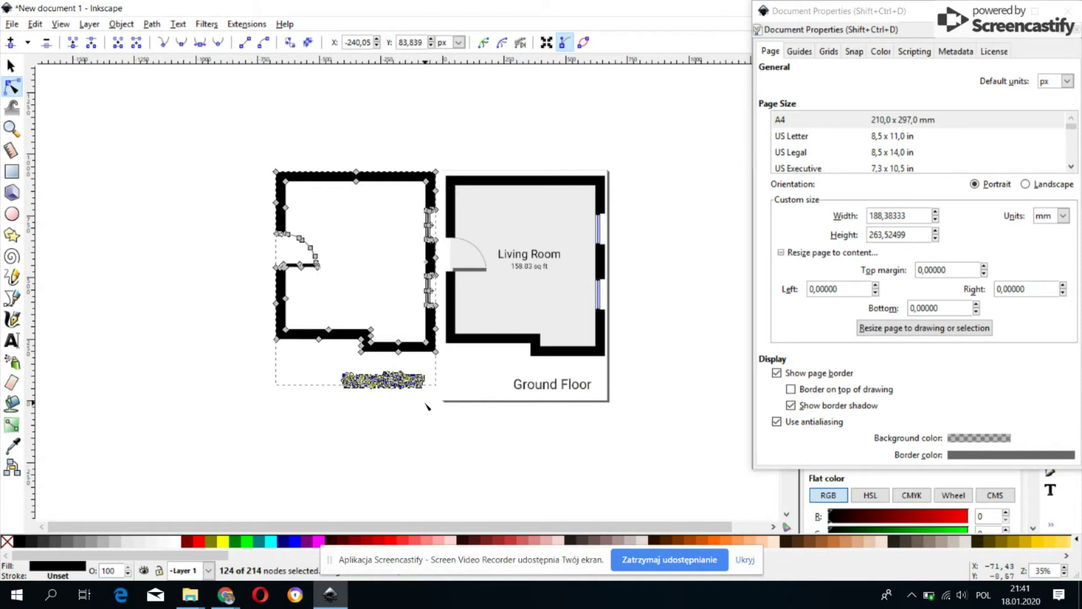
key("Delete")
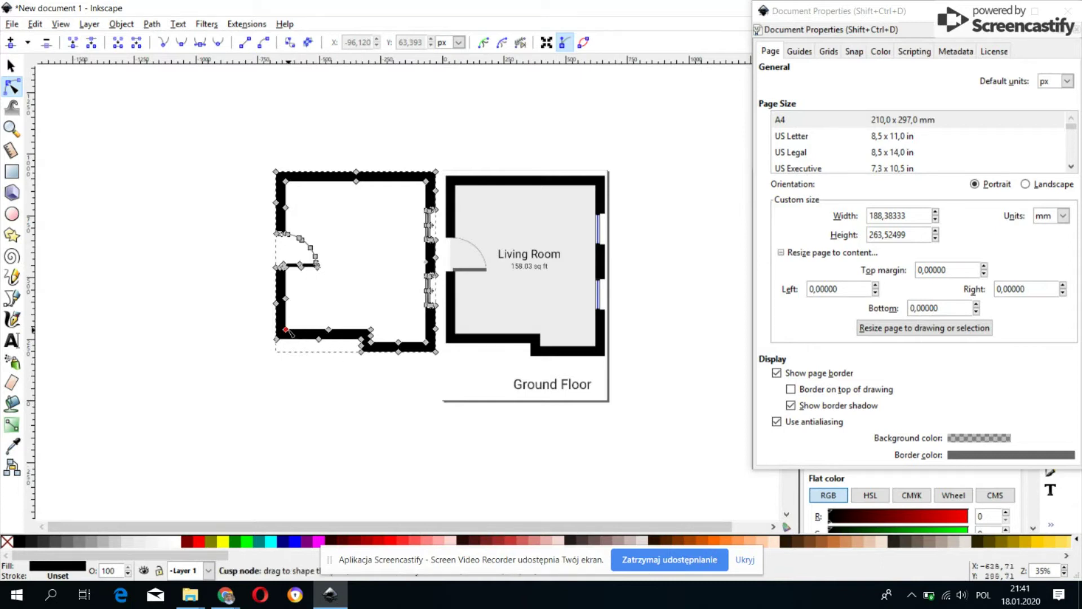
Move two left-wall nodes, then undo both moves with Edit > Undo.
left_click_drag(288, 333, 286, 336)
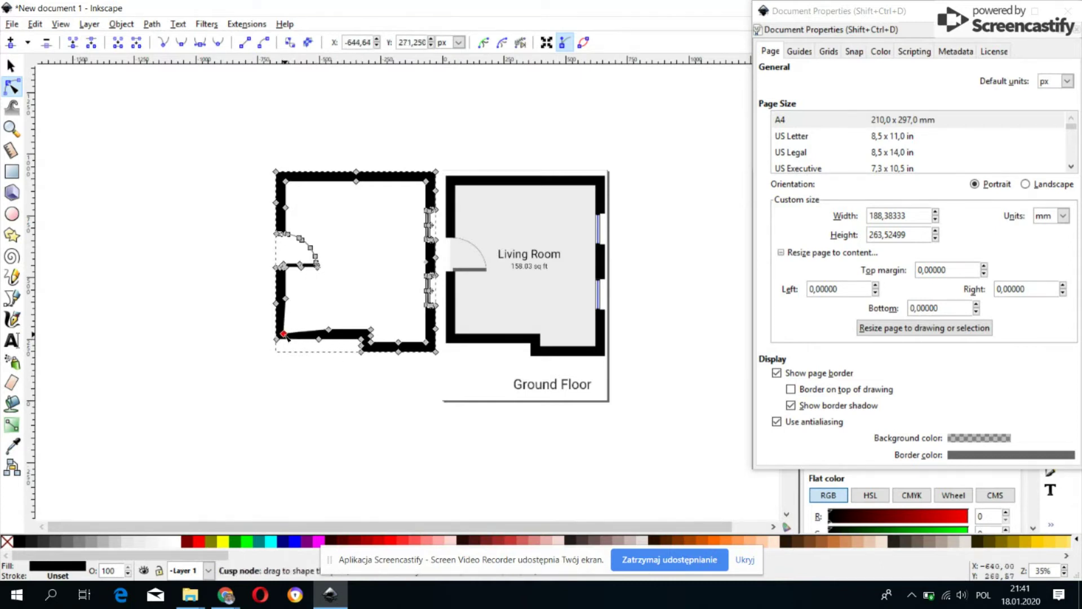
left_click_drag(286, 299, 282, 291)
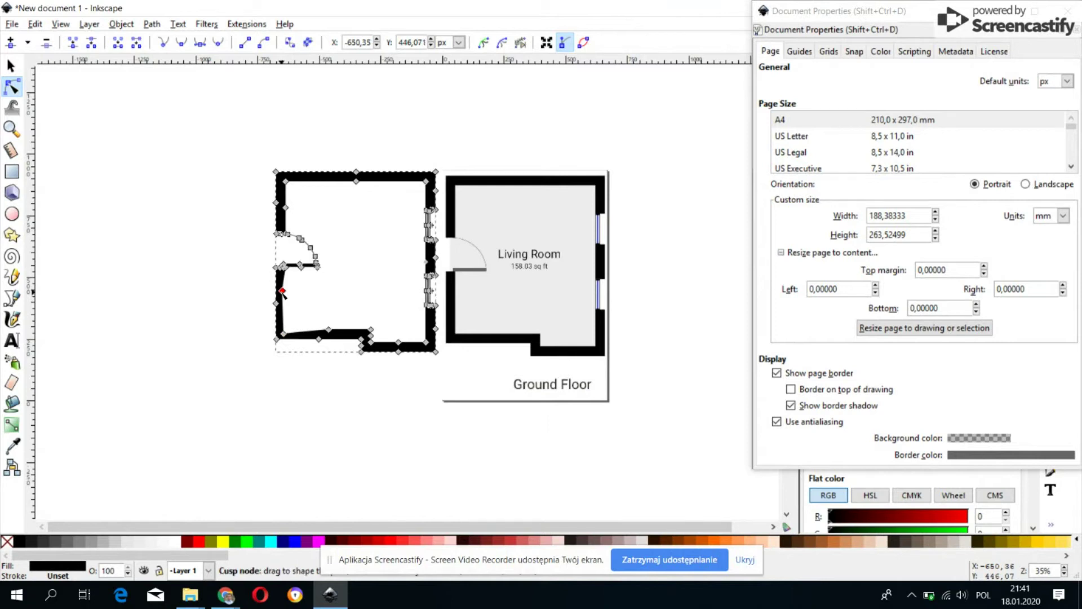
left_click(35, 23)
left_click(49, 40)
left_click(35, 24)
left_click(49, 40)
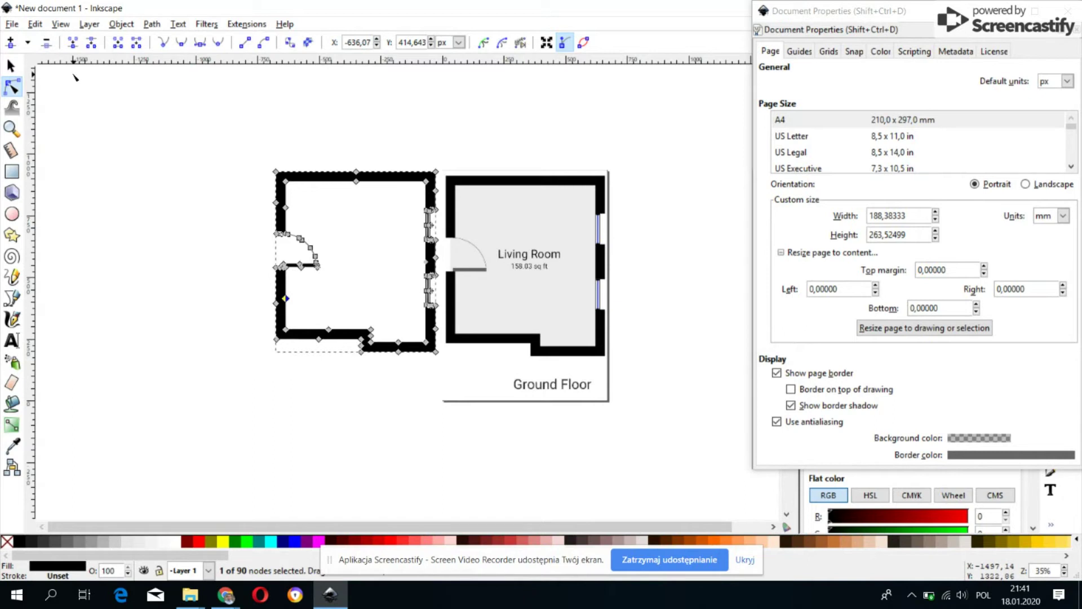
Delete the original bitmap and move the traced floor-plan outline onto the page.
left_click(482, 203)
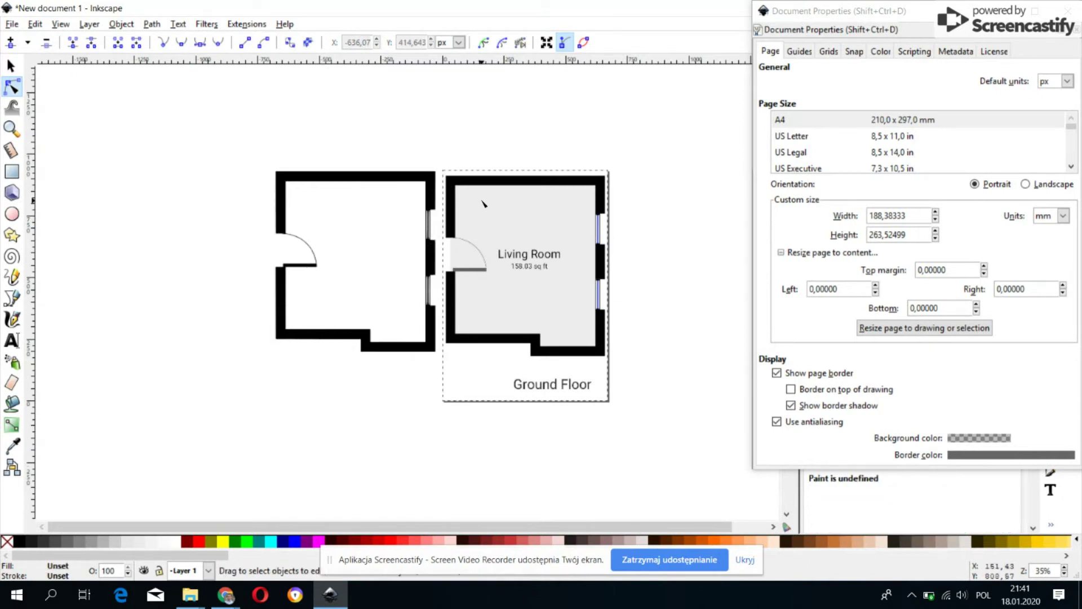
left_click(11, 66)
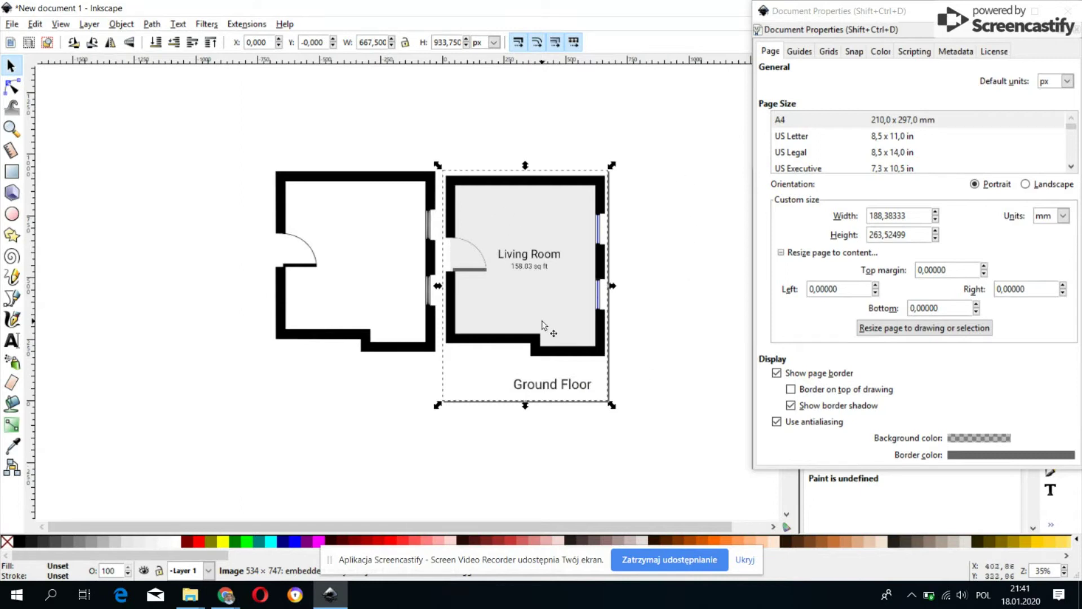
key("Delete")
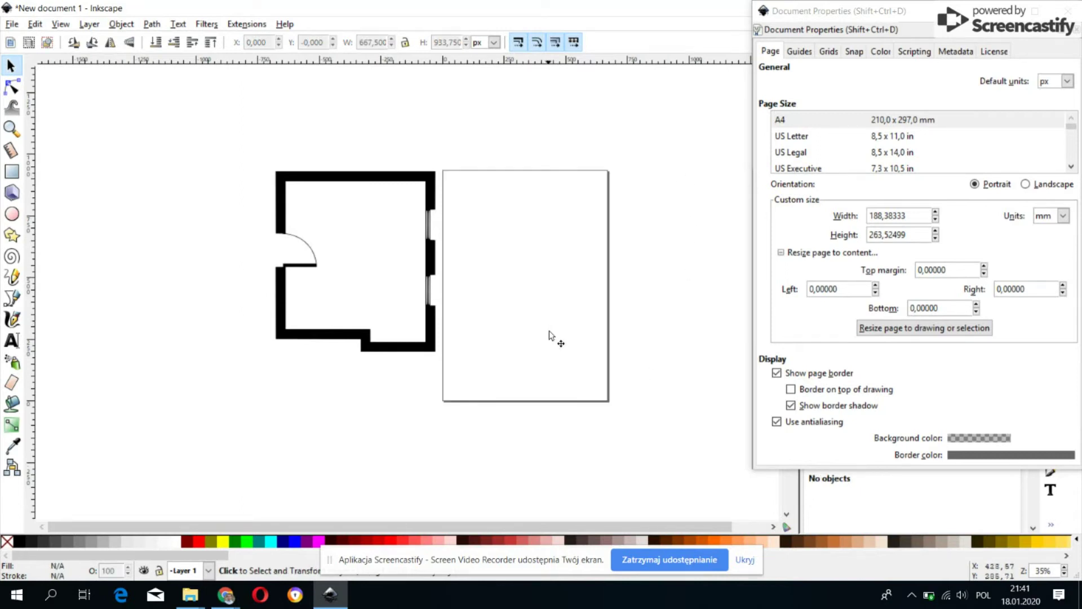
left_click_drag(225, 137, 470, 403)
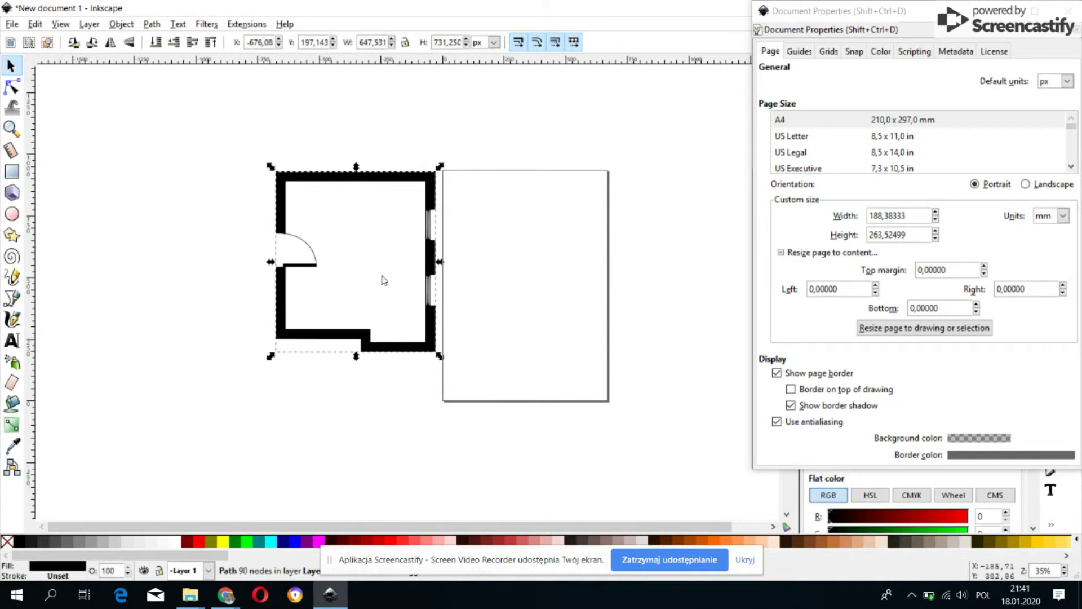
left_click_drag(328, 181, 495, 199)
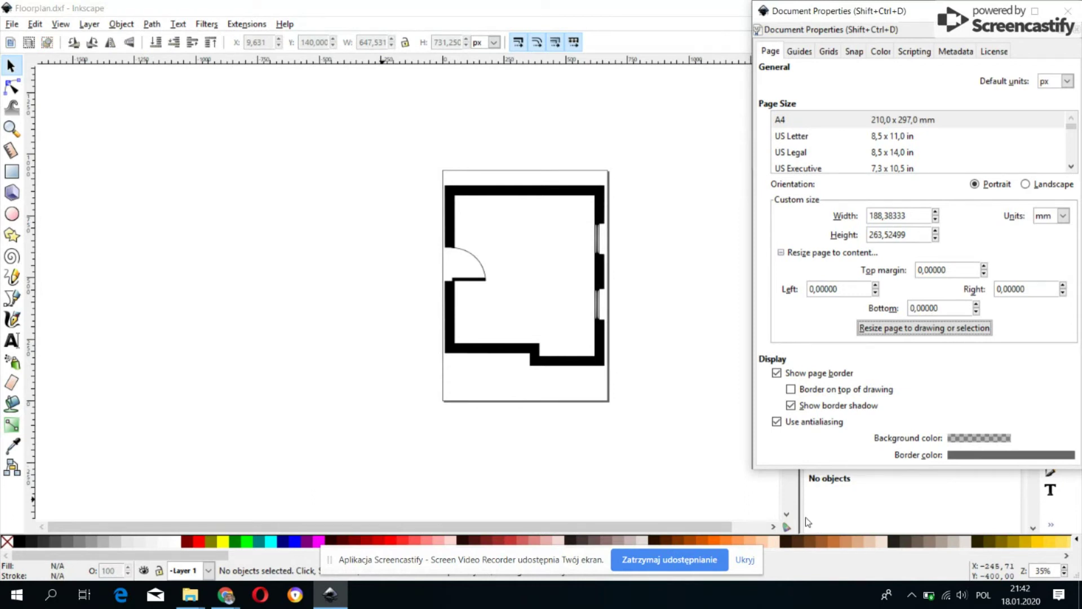
Save as Floorplan in Desktop Cutting Plotter (AutoCAD DXF R14) format, replacing the existing file.
left_click(12, 25)
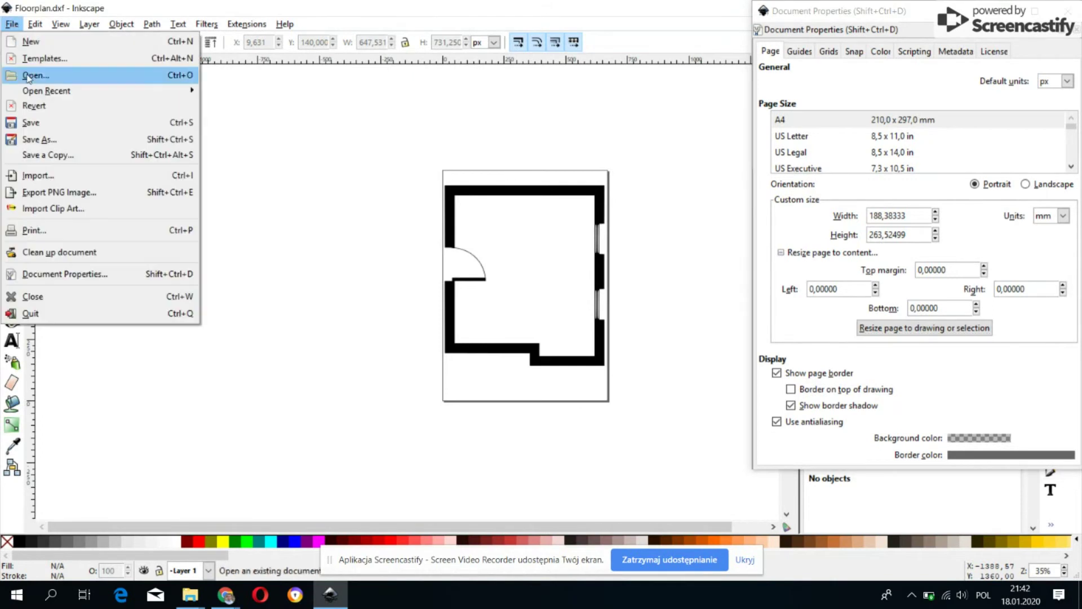
left_click(35, 141)
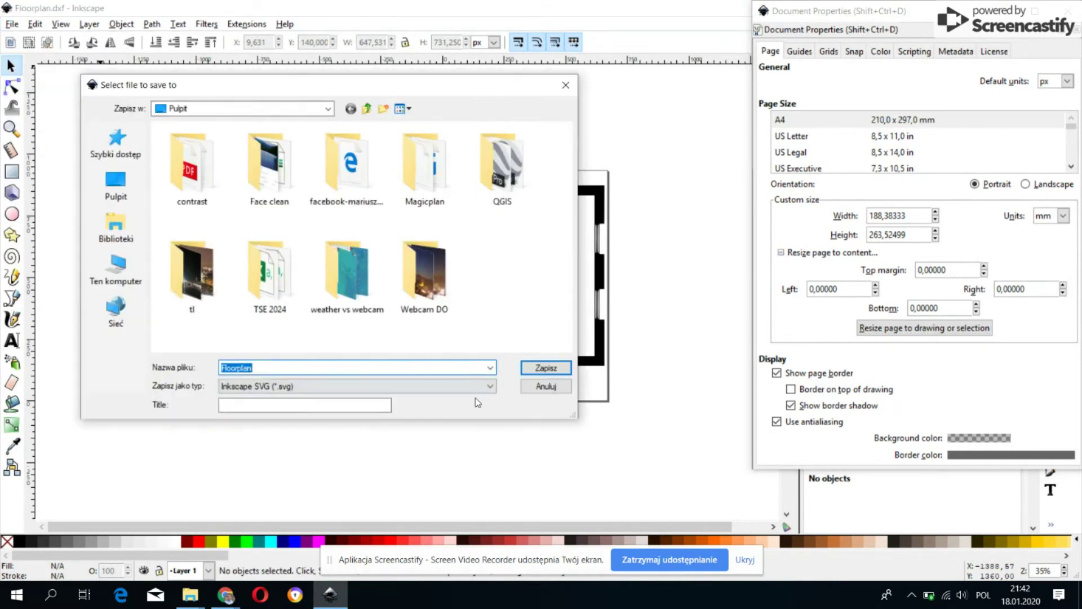
left_click(490, 387)
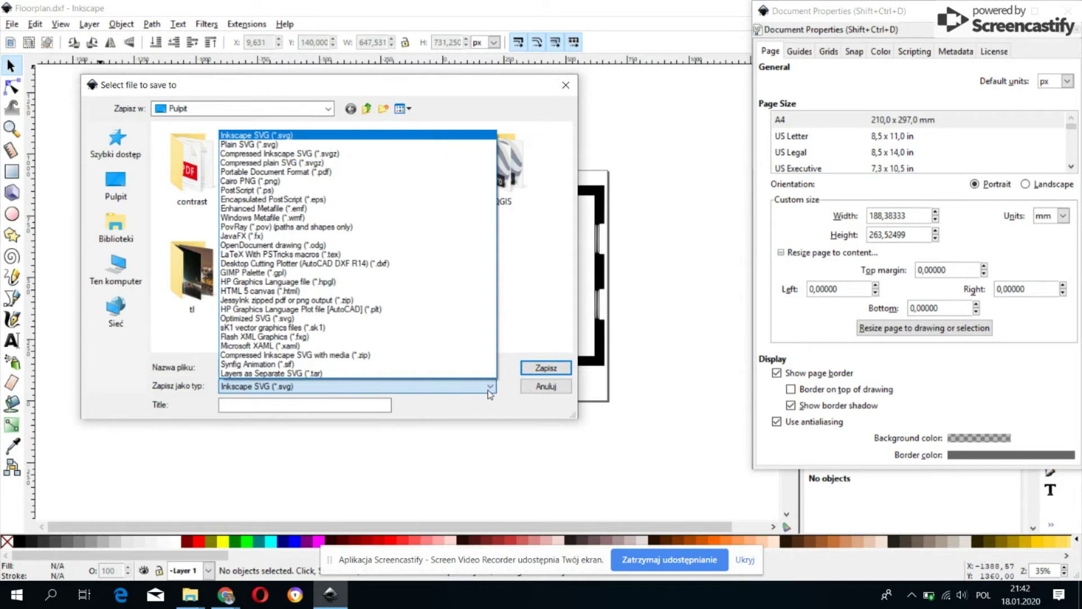
left_click(342, 264)
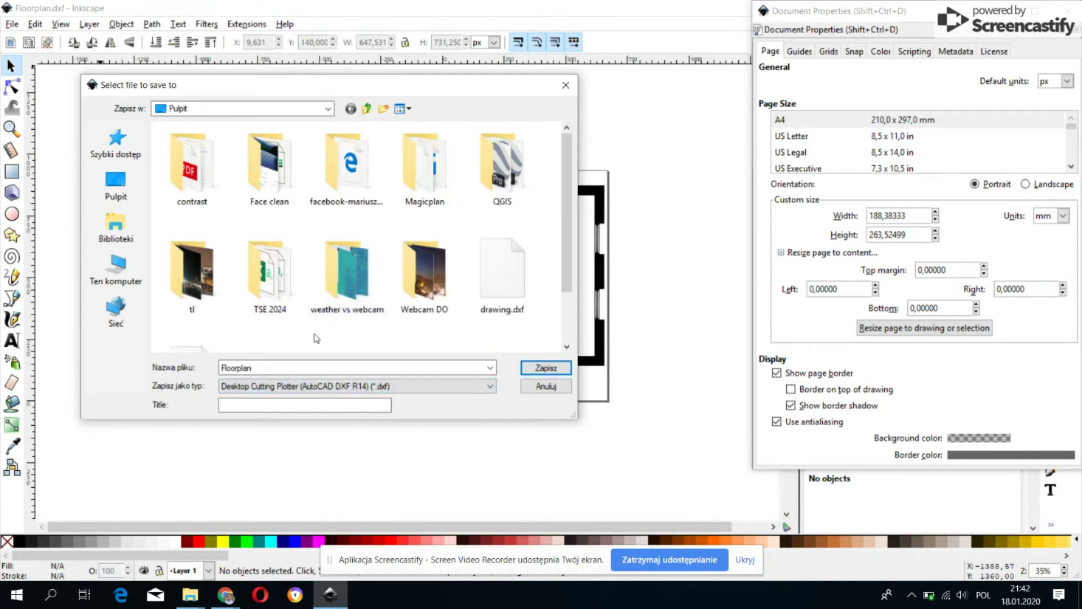
double_click(285, 368)
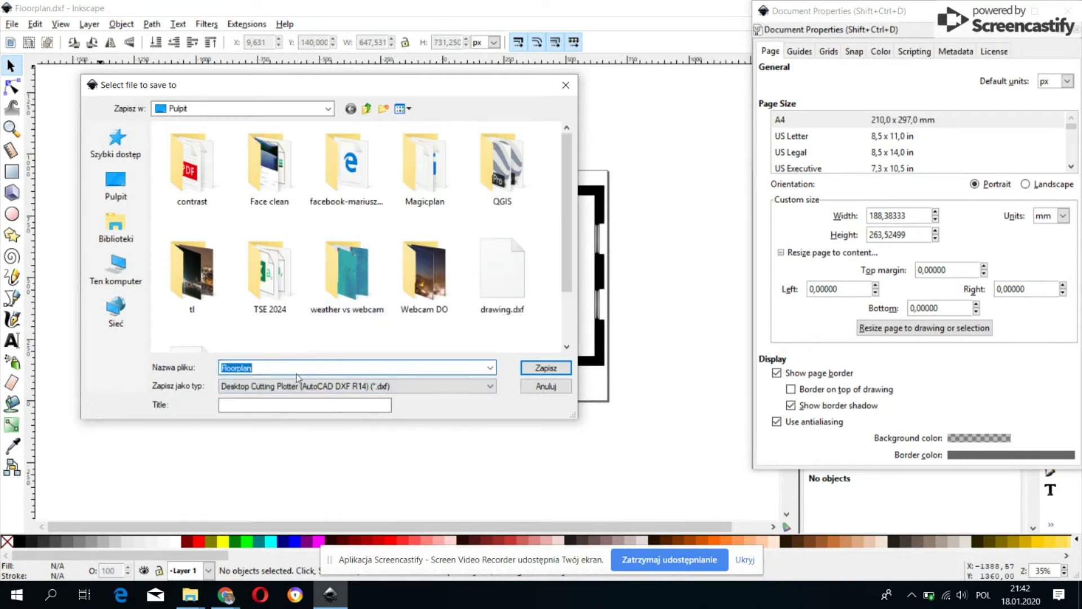
left_click(535, 369)
left_click(642, 412)
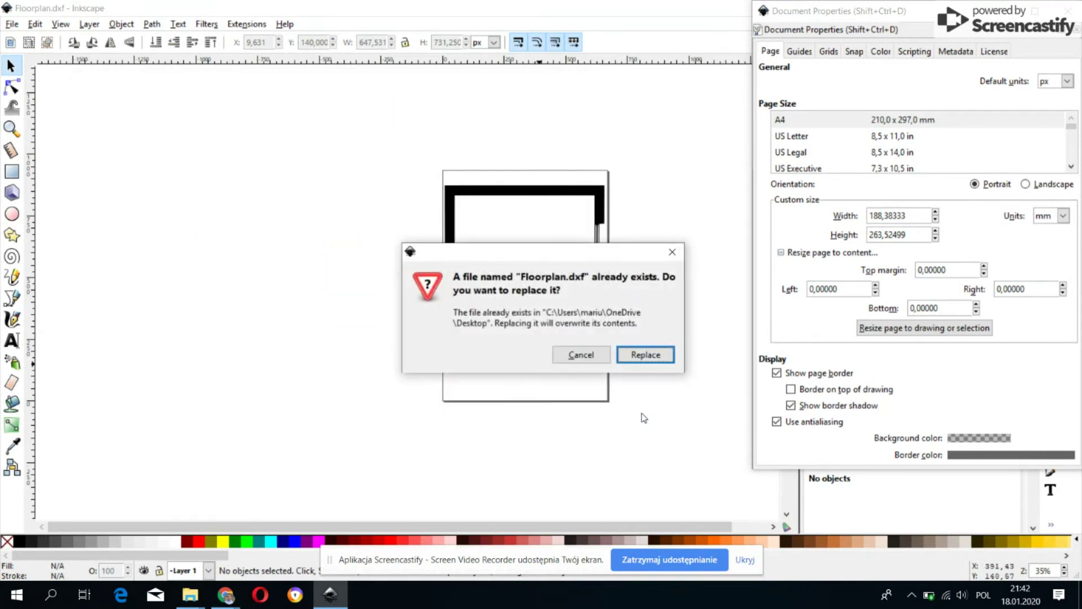
left_click(641, 356)
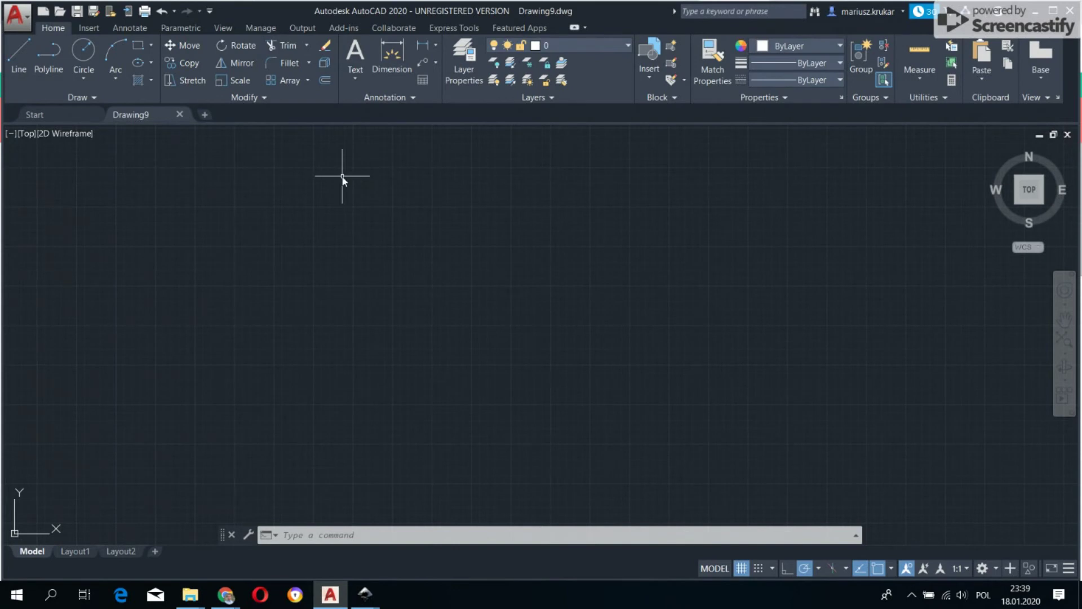
Open Floorplan.dxf from the application menu's Open dialog.
left_click(22, 23)
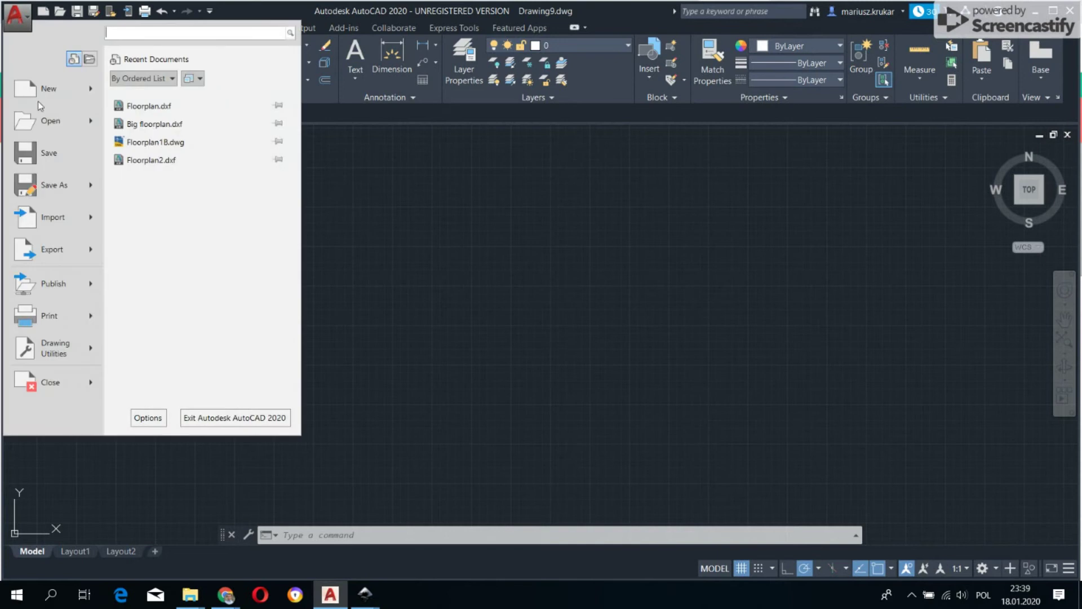
left_click(33, 121)
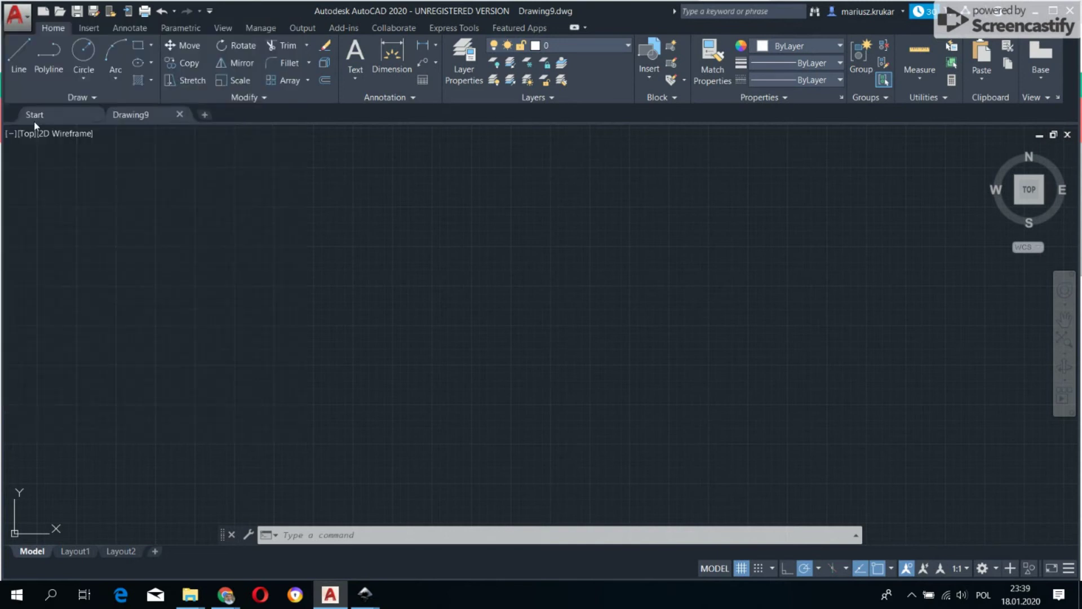
left_click(445, 344)
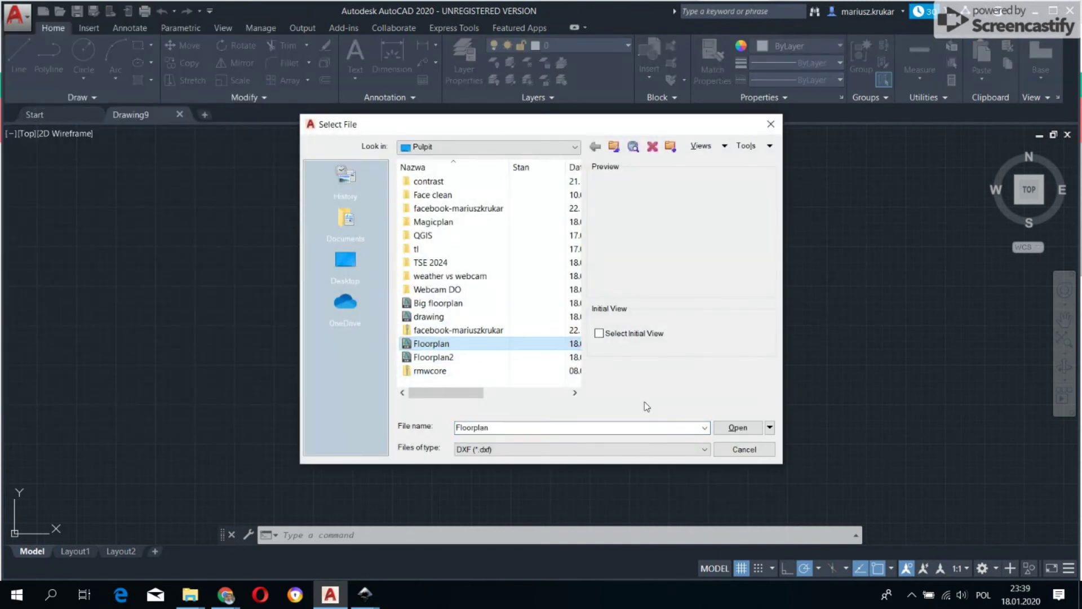
left_click(738, 428)
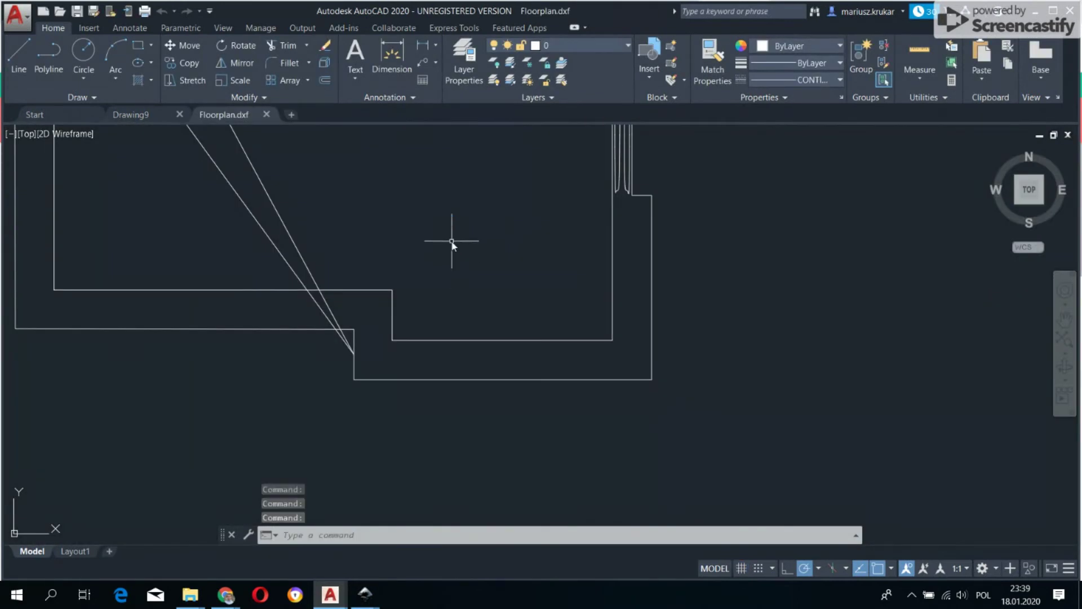
Pan and zoom with PAN so the whole traced floor plan and its stray diagonals fit on screen.
left_click(452, 242)
type("pan")
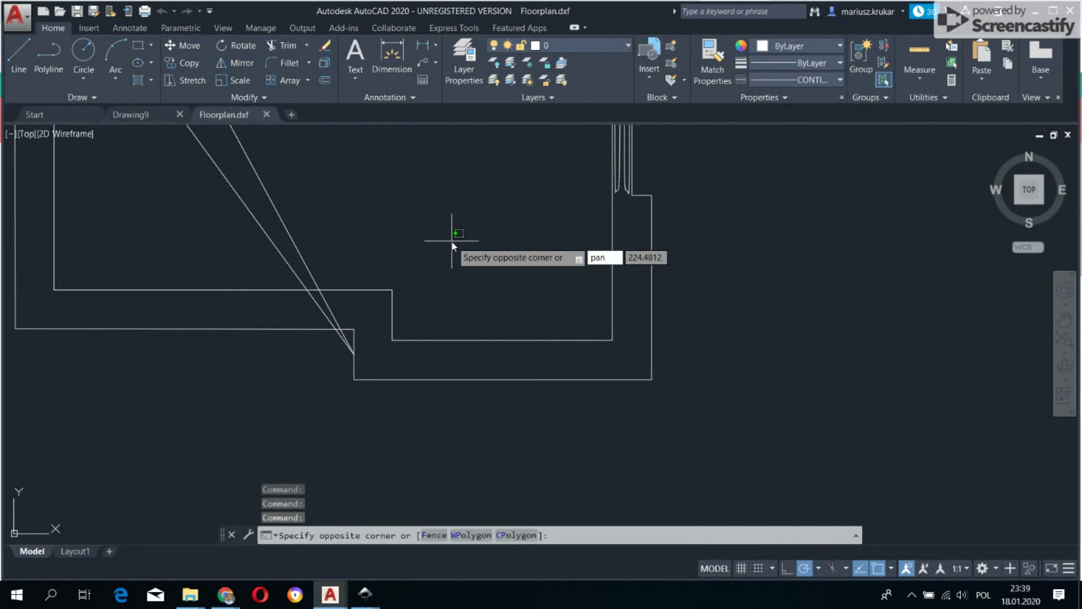
key("Return")
scroll(442, 319, "down", 6)
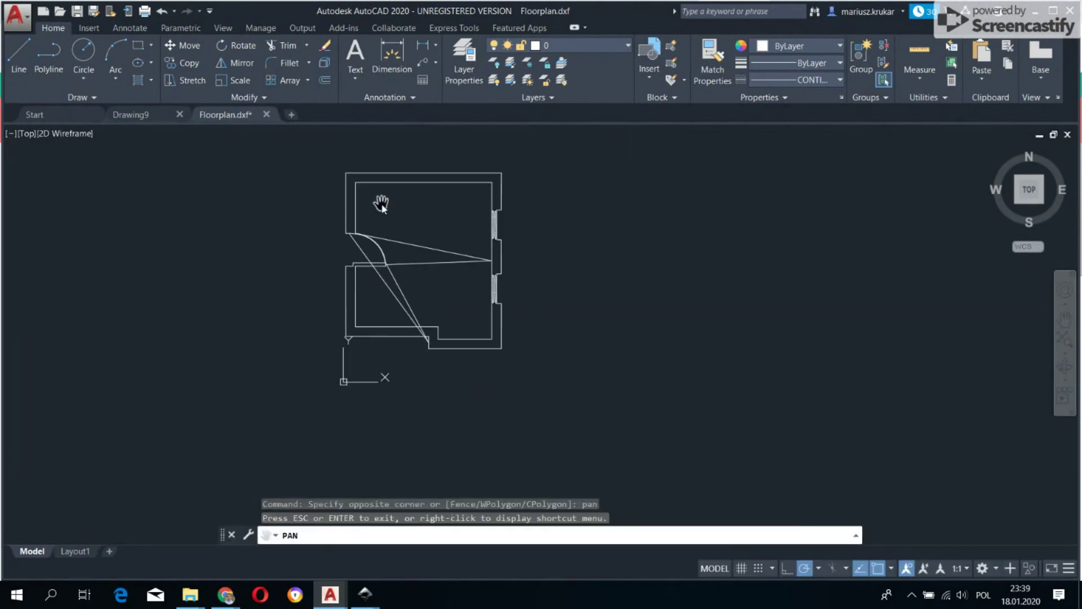
left_click_drag(381, 205, 382, 234)
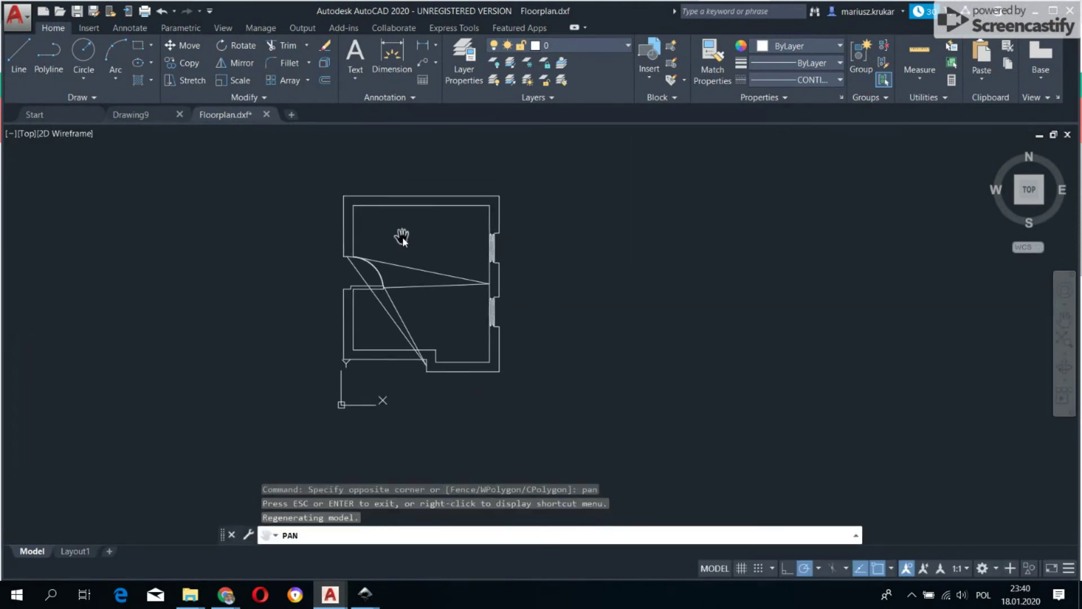
scroll(402, 237, "up", 2)
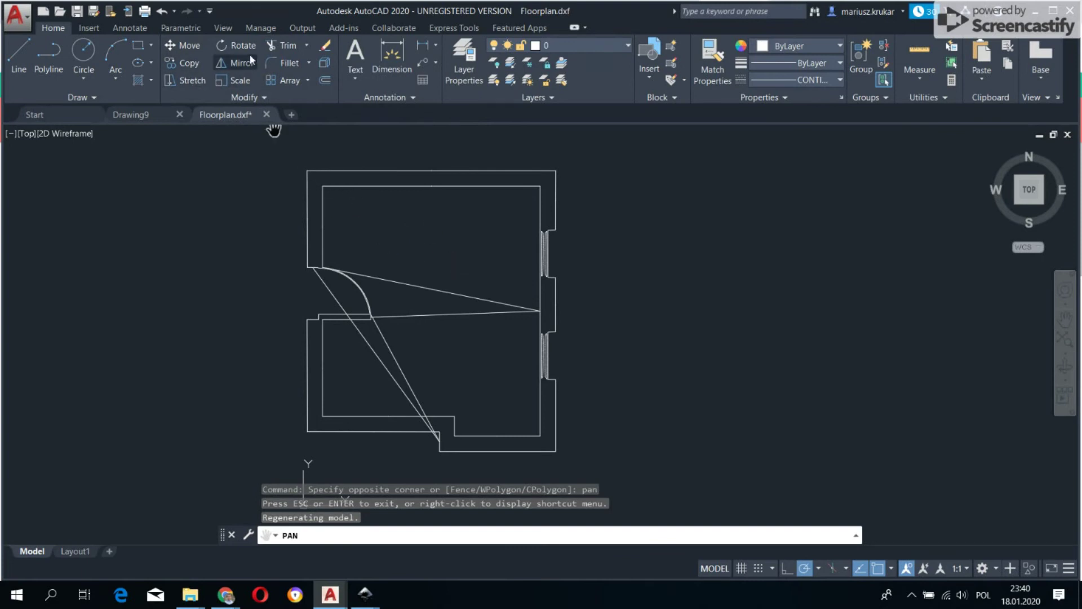
Trim the stray diagonal line back to the door arc, using all objects as cutting edges.
left_click(276, 48)
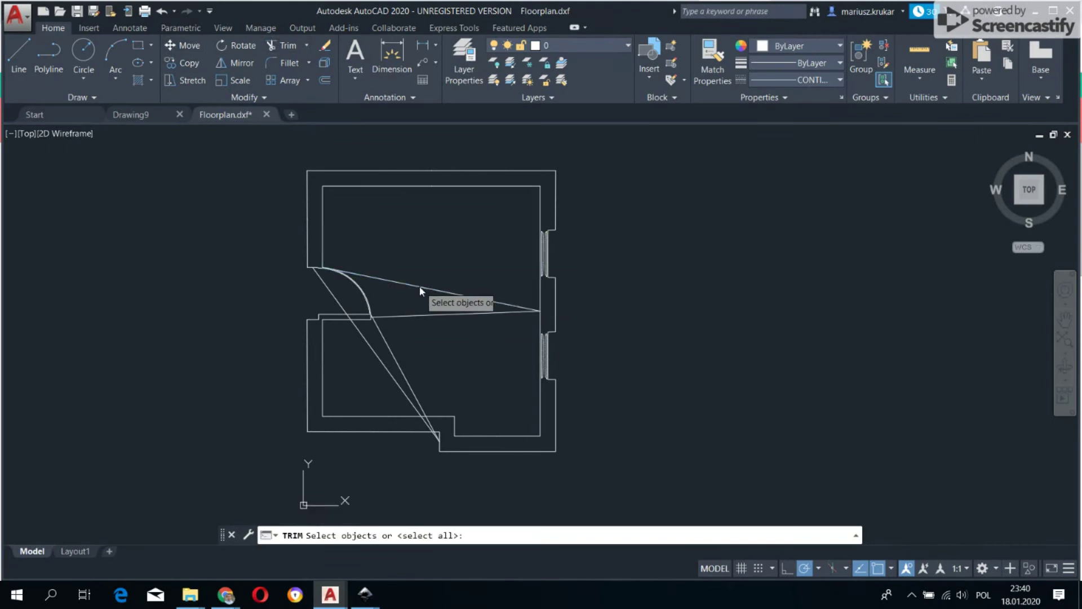
key("Return")
scroll(333, 290, "up", 2)
scroll(328, 291, "up", 2)
left_click(327, 302)
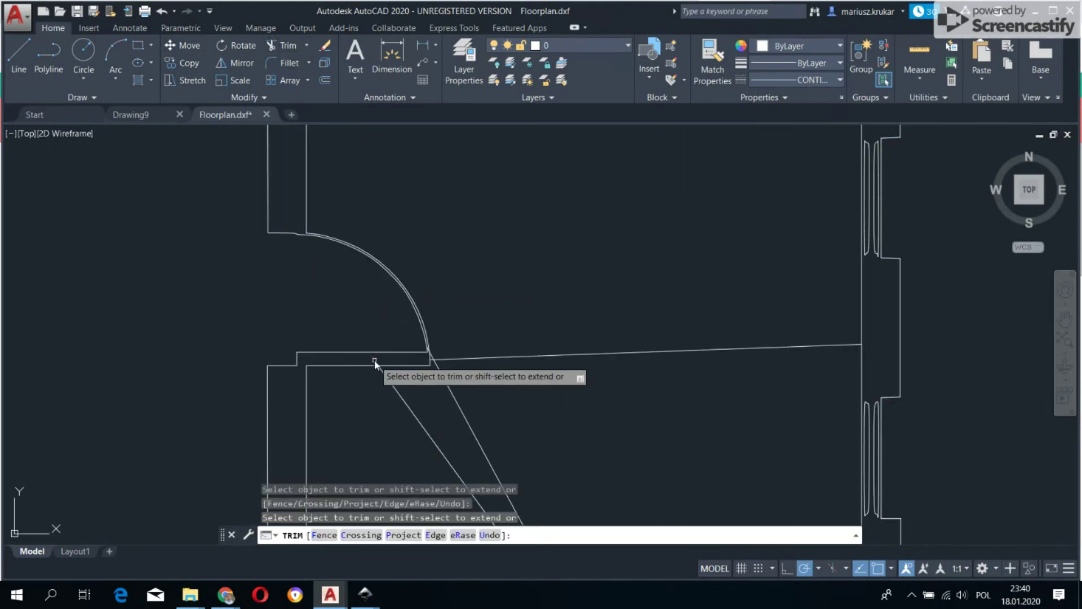
scroll(467, 460, "down", 4)
scroll(474, 468, "up", 3)
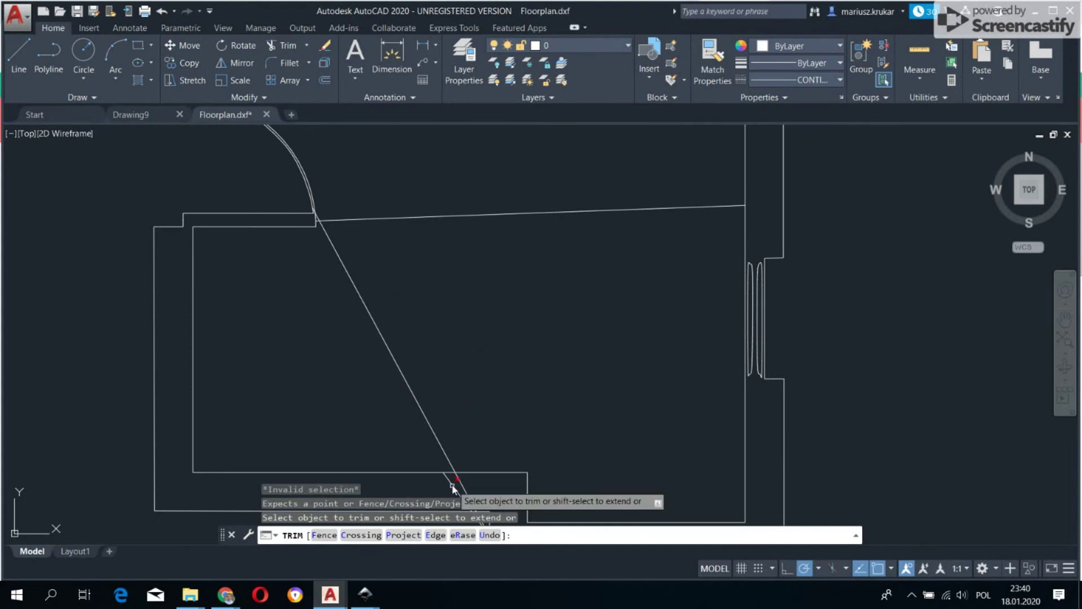
scroll(445, 488, "up", 3)
scroll(450, 474, "down", 3)
key("Return")
key("Return")
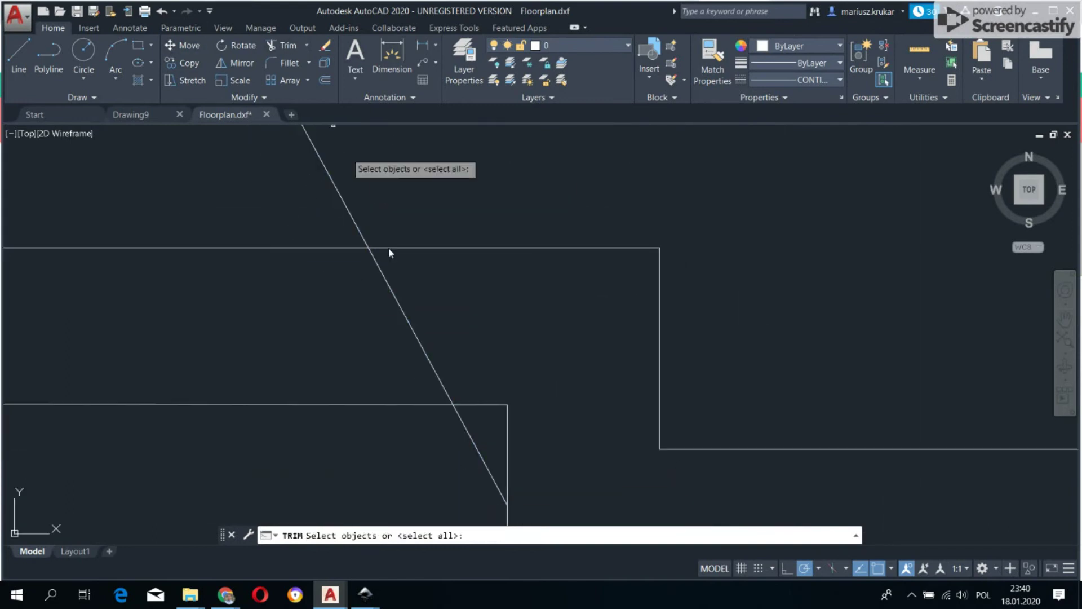
Run another trim pass on the remaining stray lines, finish trimming, and start PAN.
key("Return")
scroll(362, 205, "down", 4)
key("Return")
key("Return")
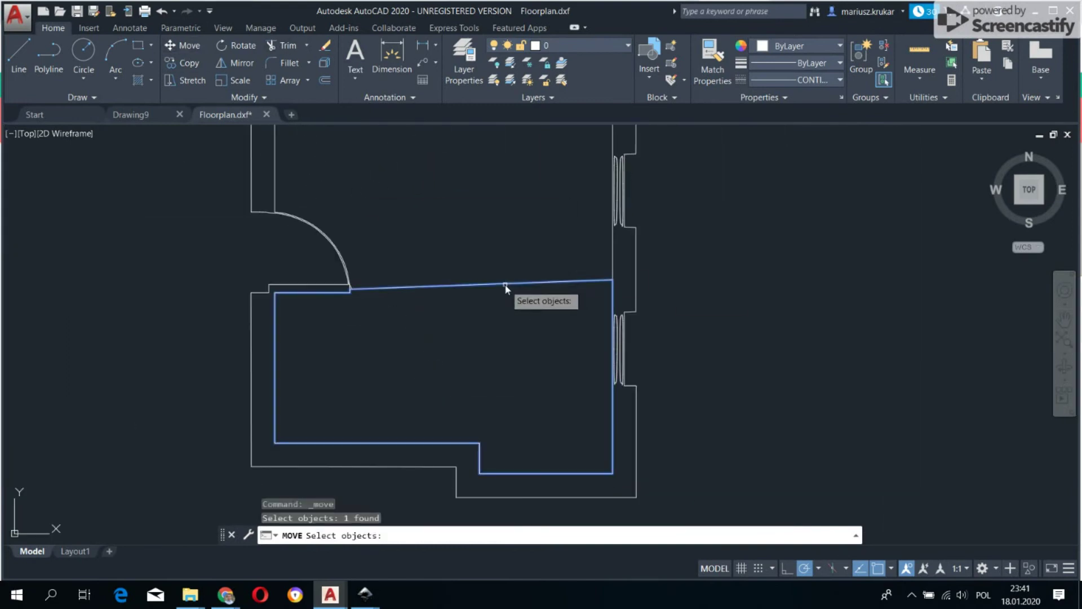
key("Return")
scroll(353, 279, "down", 3)
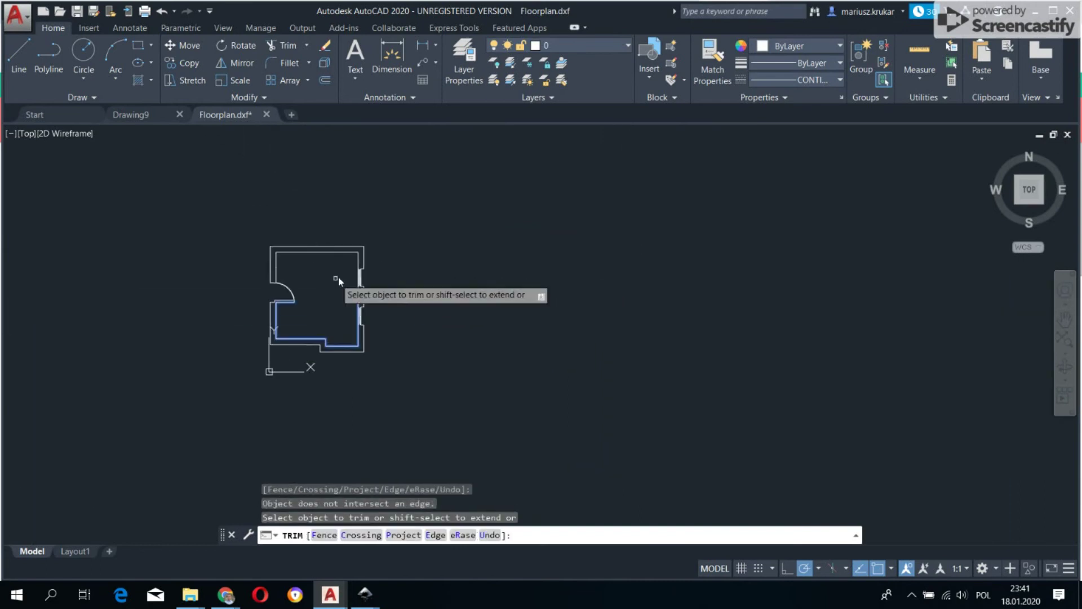
key("Escape")
type("pan")
key("Return")
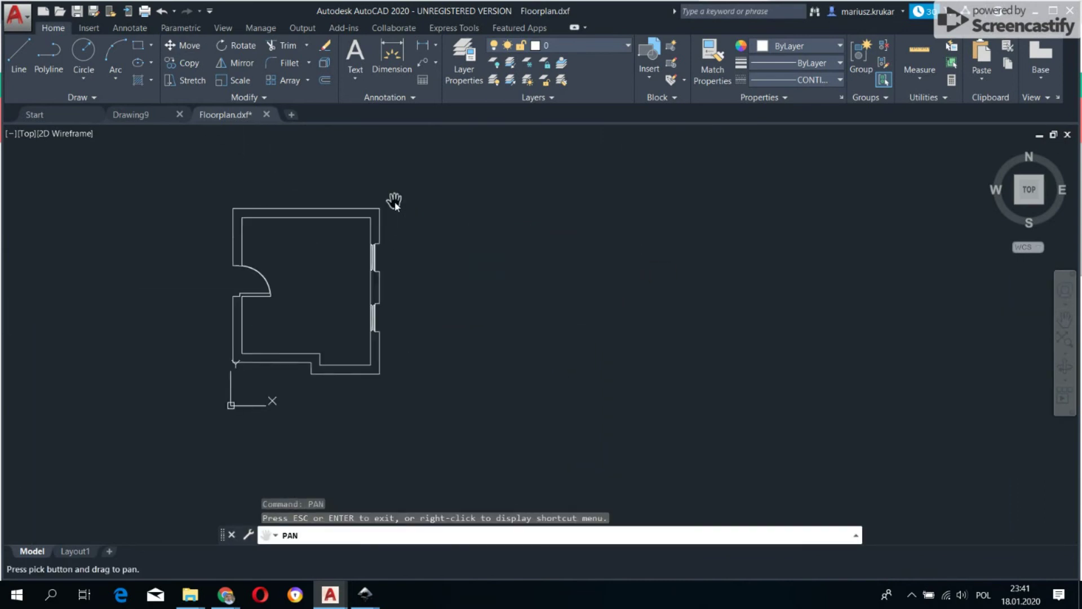
left_click_drag(395, 201, 422, 274)
scroll(411, 264, "up", 2)
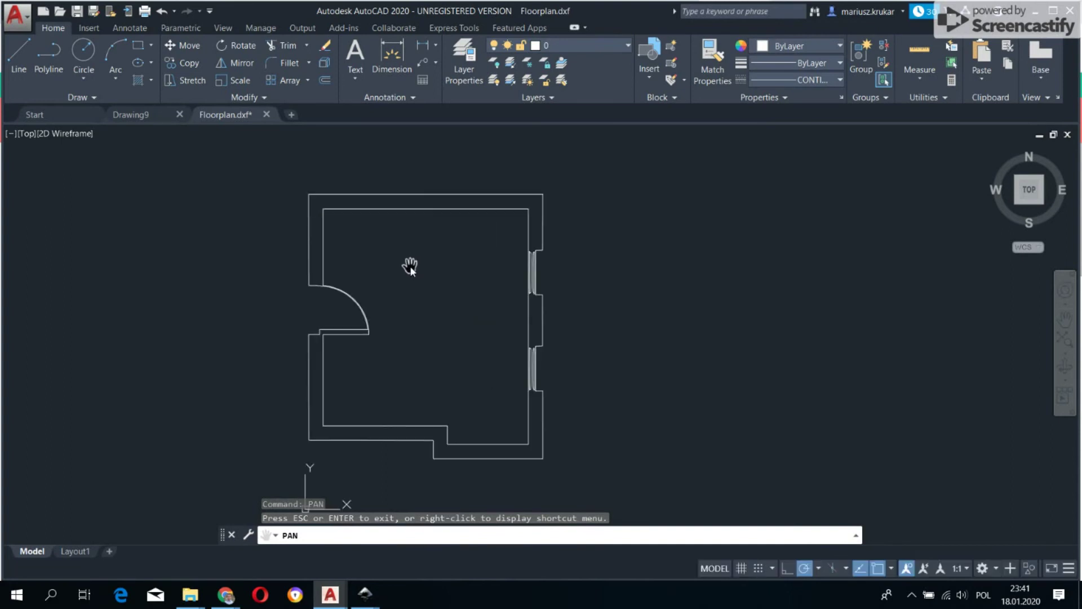
scroll(408, 264, "up", 3)
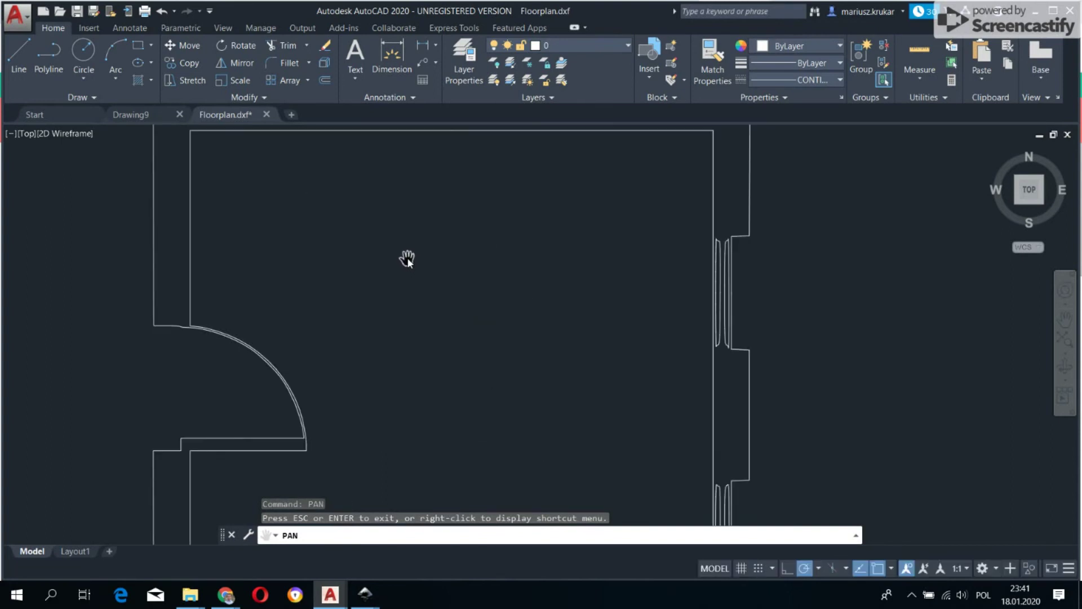
scroll(408, 265, "down", 3)
mouse_move(408, 288)
left_mouse_down()
mouse_move(428, 247)
mouse_move(408, 280)
left_mouse_up()
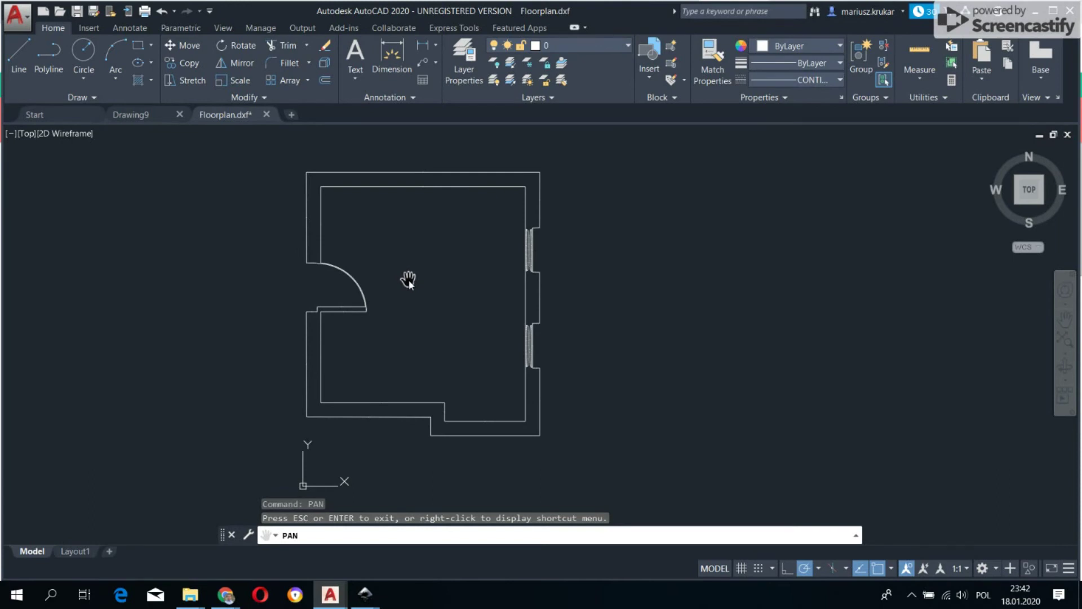
Open Big floorplan.dxf and zoom out to show the whole apartment plan.
left_click(17, 16)
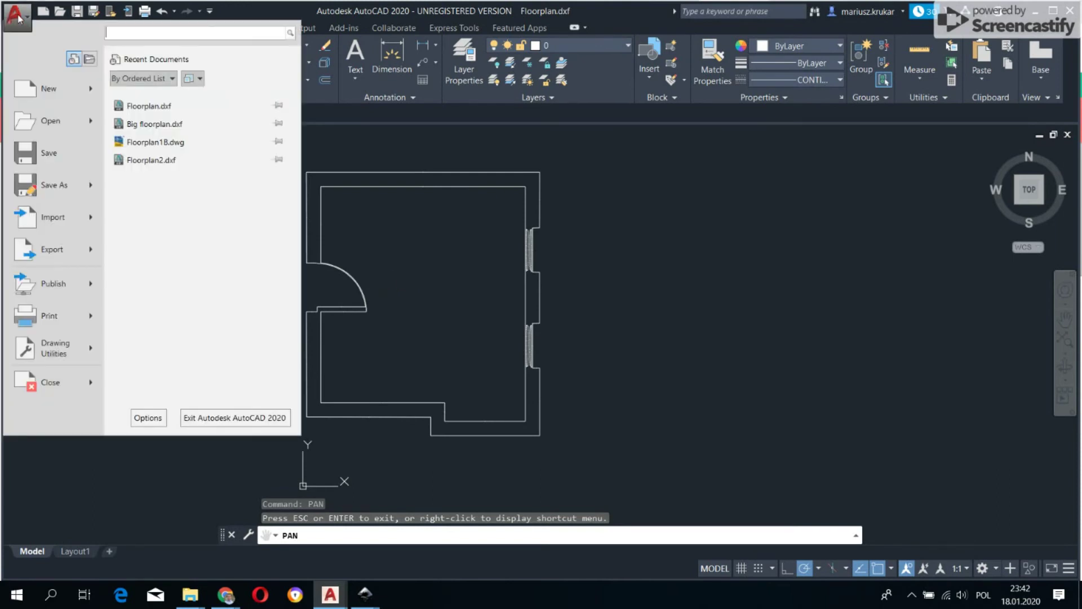
left_click(45, 119)
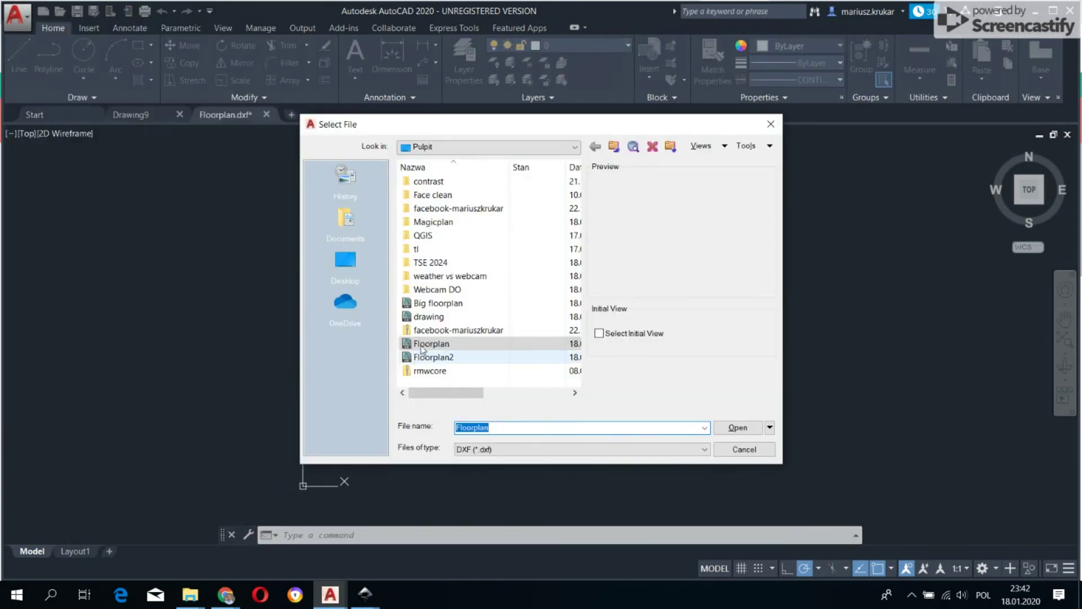
left_click(425, 305)
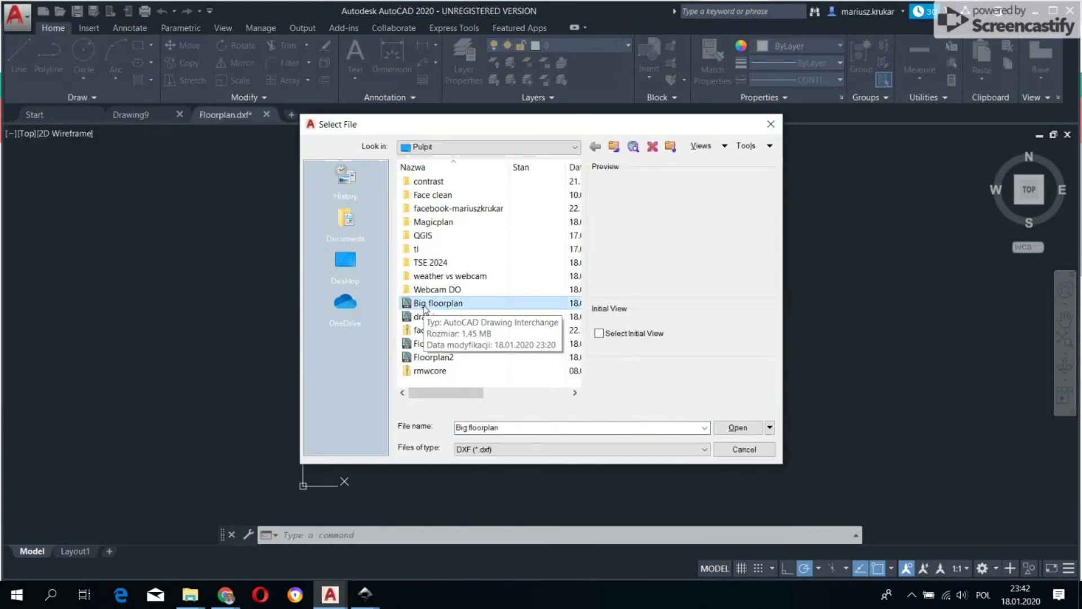
left_click(737, 428)
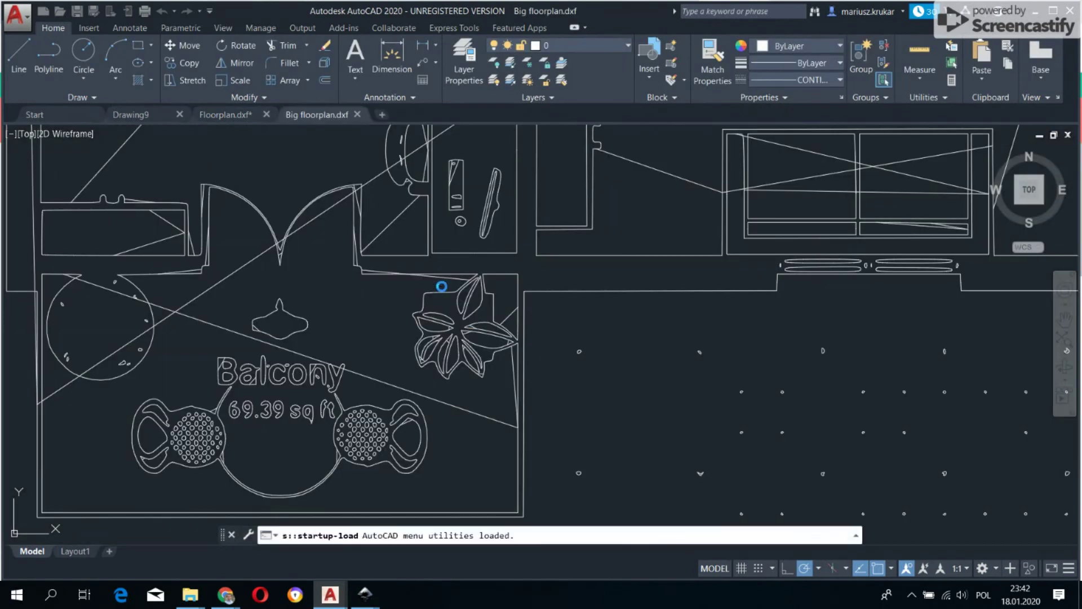
scroll(426, 180, "down", 3)
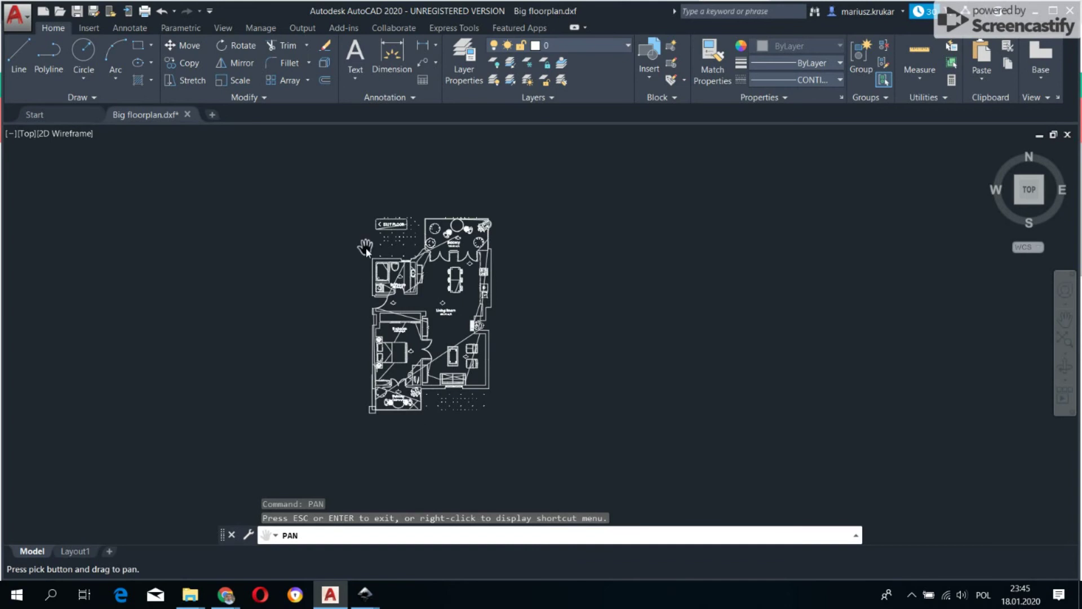
scroll(430, 242, "up", 2)
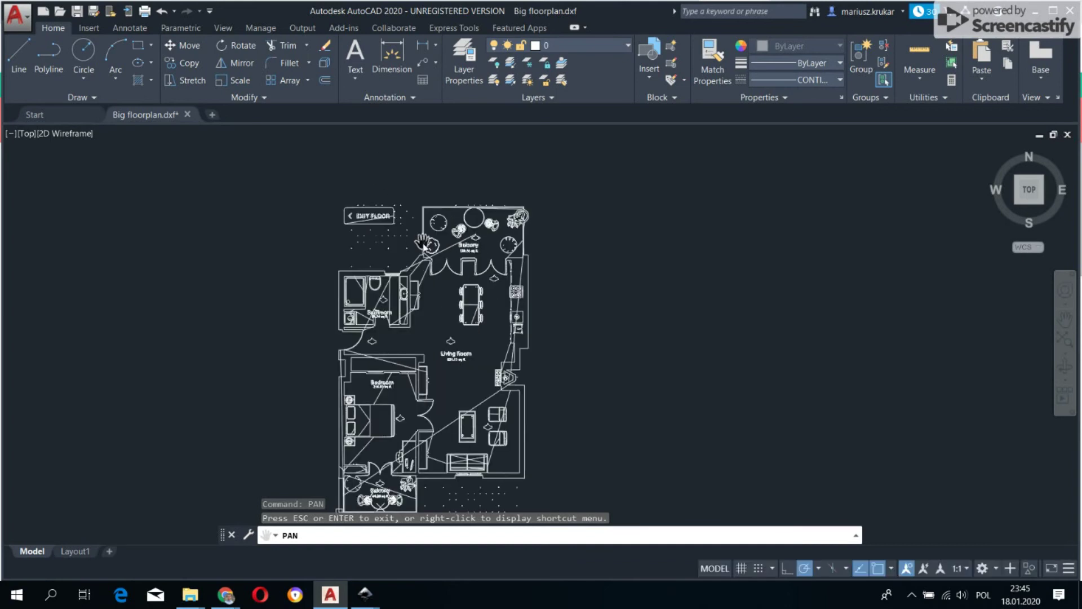
left_click_drag(520, 327, 542, 283)
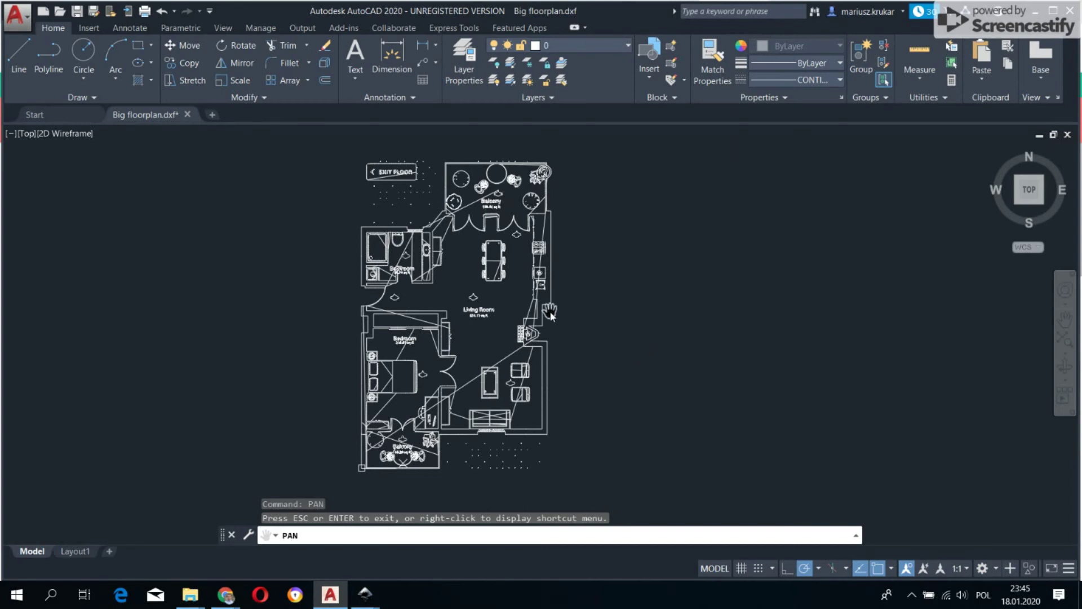
scroll(482, 263, "up", 2)
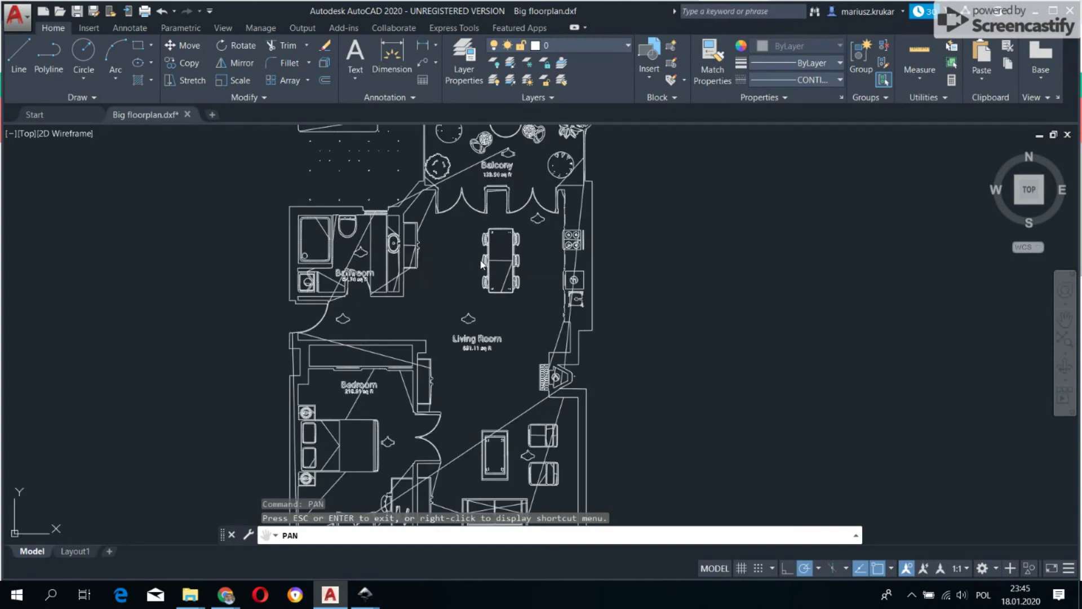
scroll(482, 263, "up", 2)
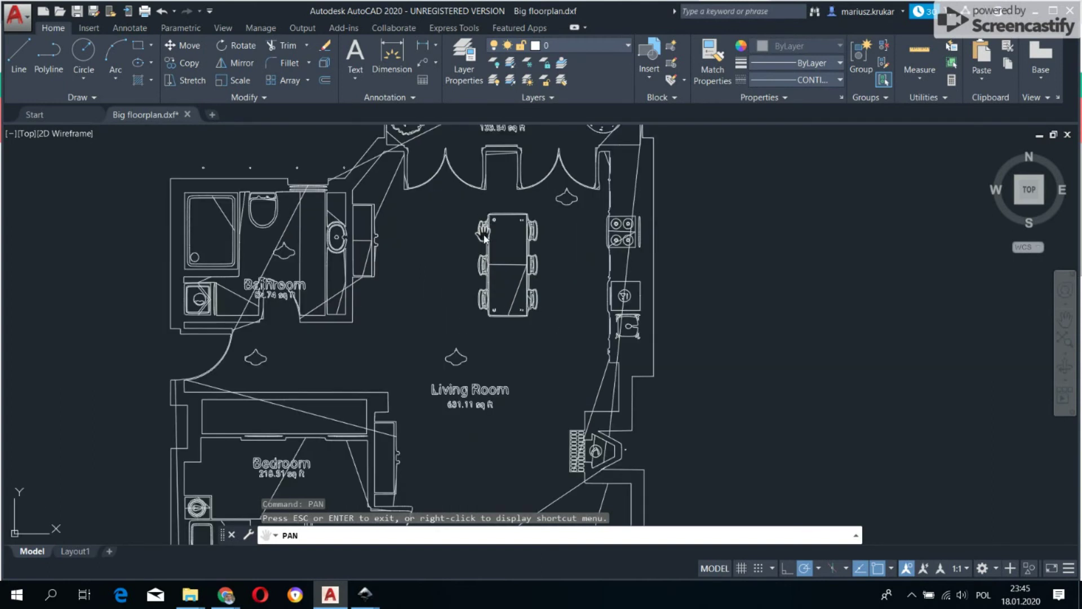
scroll(484, 238, "down", 2)
scroll(496, 262, "down", 2)
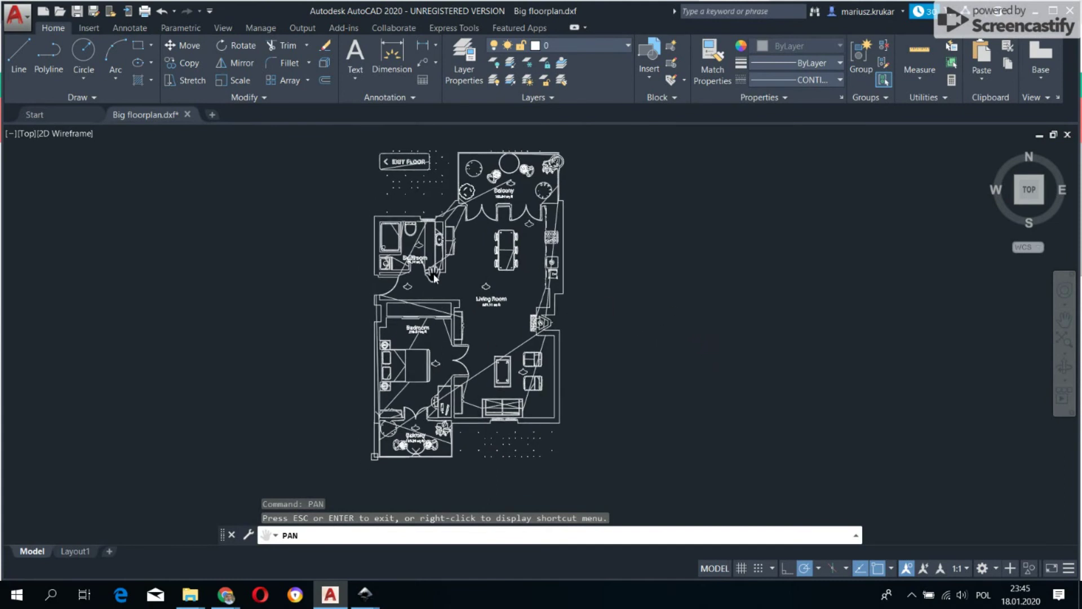
scroll(433, 273, "up", 2)
left_click_drag(509, 292, 447, 262)
scroll(451, 276, "up", 3)
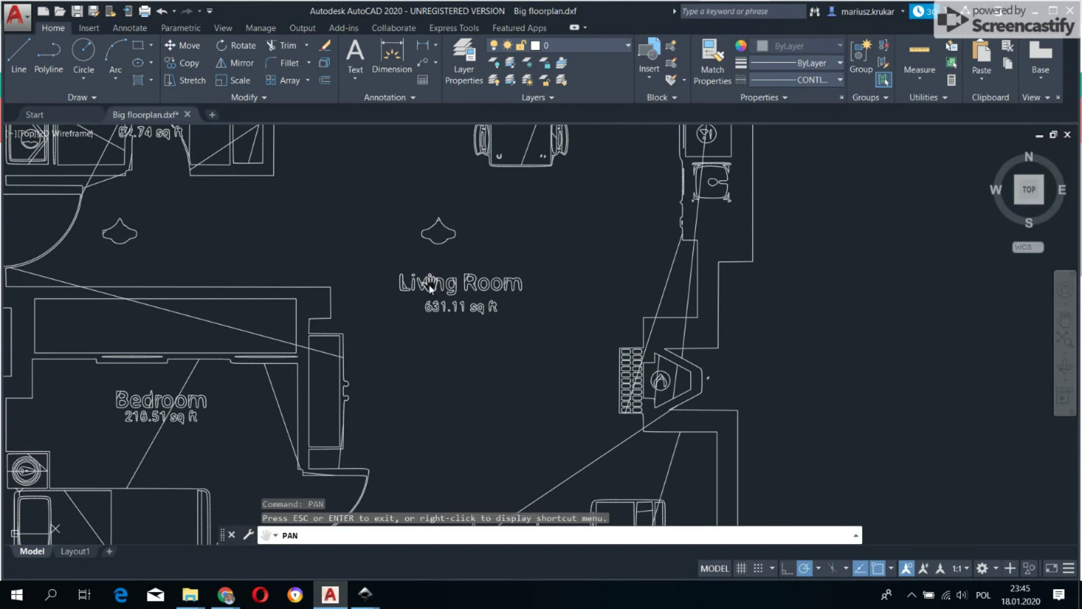
left_click_drag(345, 248, 444, 240)
scroll(397, 224, "down", 3)
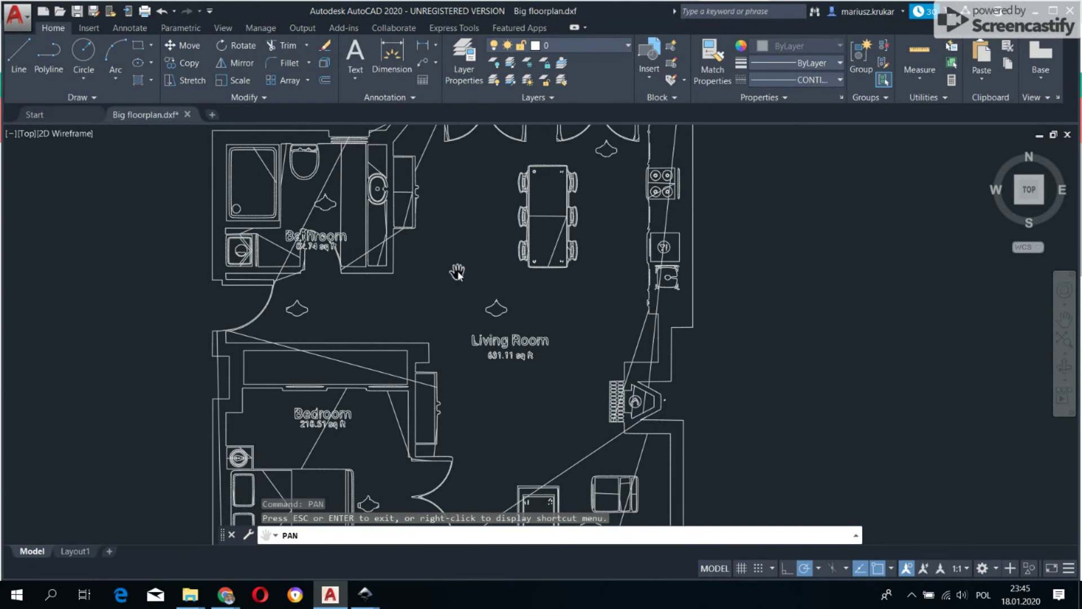
left_click_drag(458, 270, 398, 387)
left_click_drag(415, 281, 378, 365)
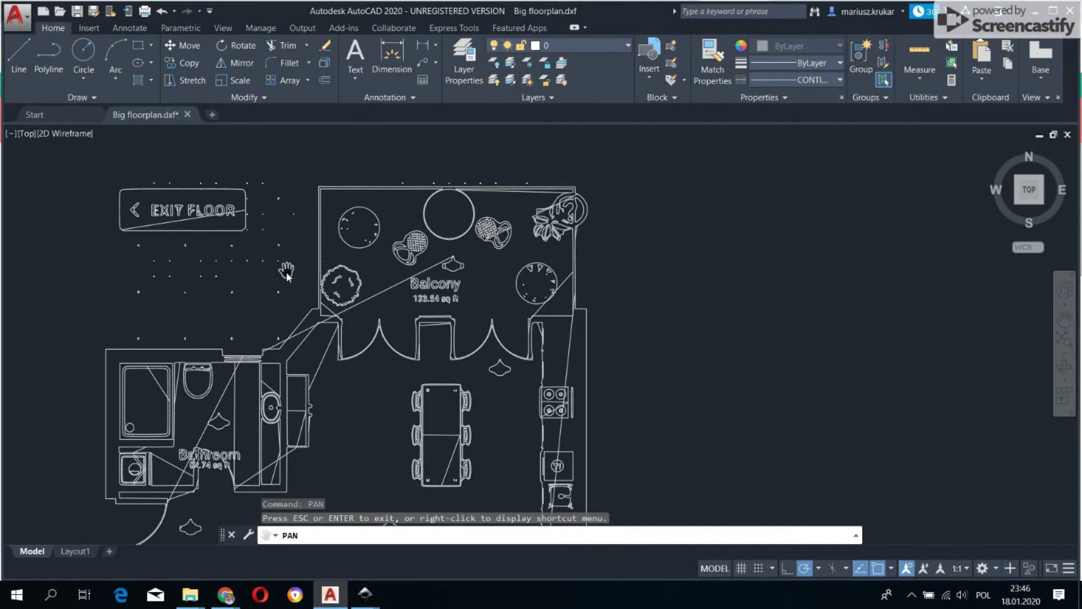
left_click_drag(325, 262, 415, 264)
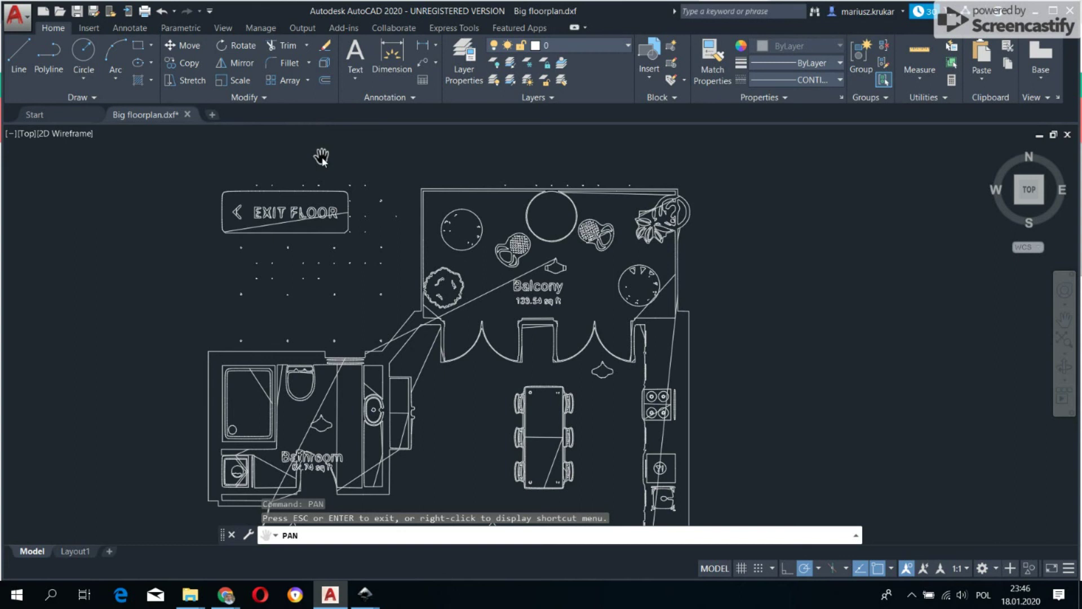
Start a TR trim, then cancel it and an accidentally started move.
key("Escape")
type("tr")
key("Return")
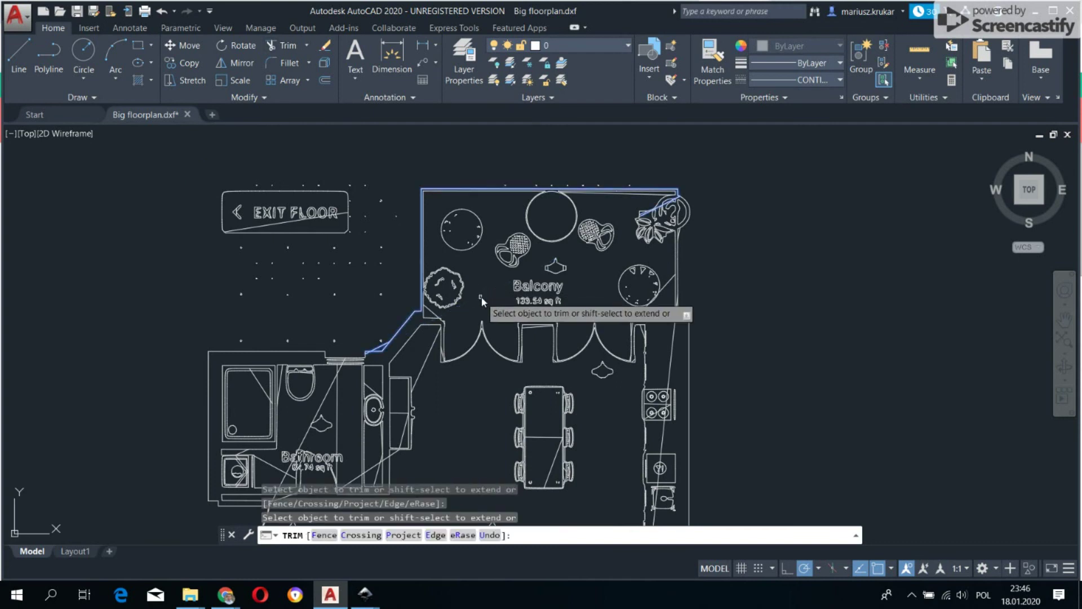
scroll(654, 230, "up", 4)
scroll(28, 394, "down", 3)
scroll(36, 430, "up", 4)
key("Escape")
scroll(340, 186, "down", 6)
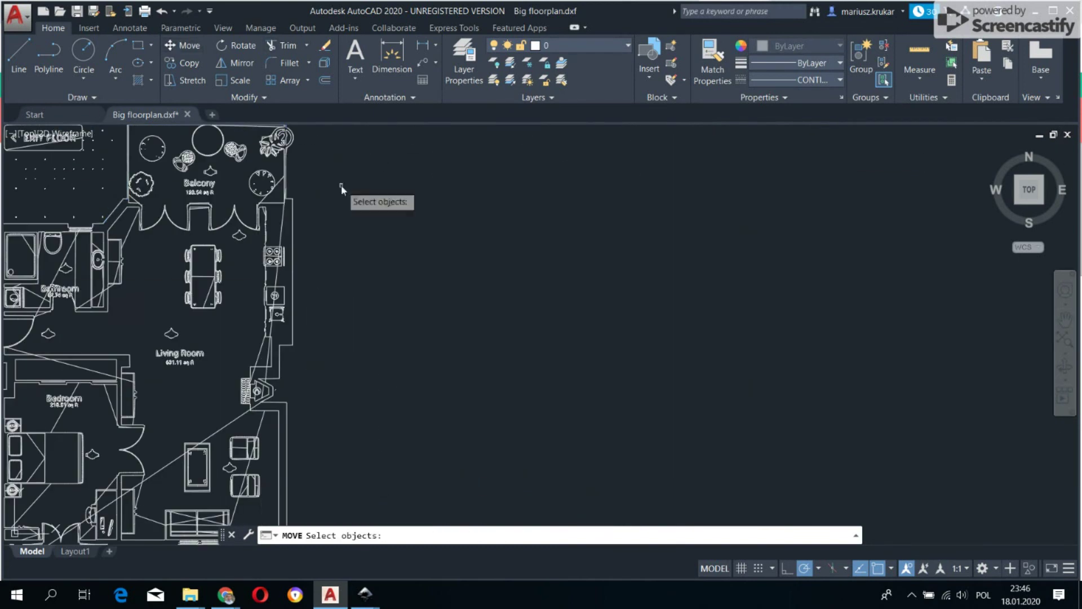
key("Escape")
Pan the bedroom into view and begin, then cancel, a selection window around the Balcony label.
left_click_drag(100, 211, 147, 217)
scroll(186, 338, "up", 4)
key("Escape")
type("p")
key("Return")
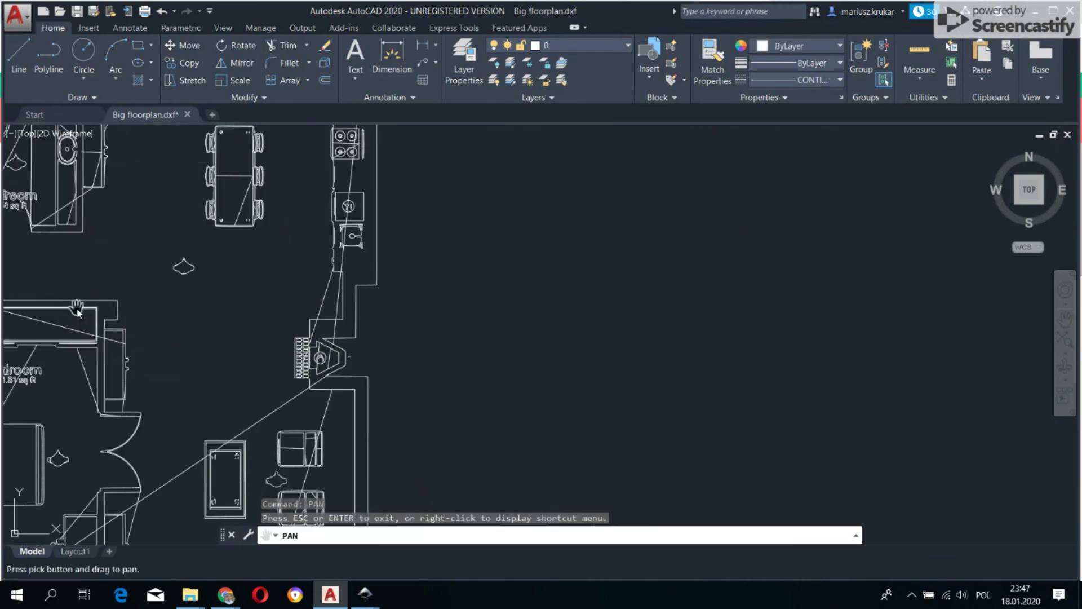
left_click_drag(34, 389, 260, 282)
key("Escape")
scroll(261, 282, "down", 3)
left_click(358, 235)
scroll(217, 355, "up", 5)
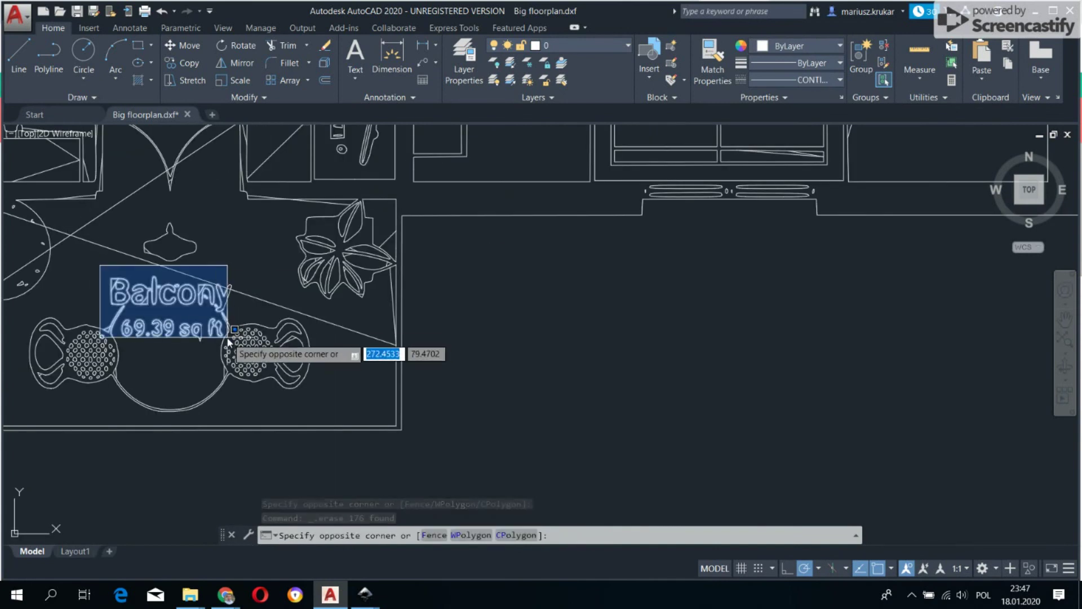
key("Escape")
scroll(222, 302, "down", 6)
scroll(320, 231, "up", 6)
Trim the stray diagonal balcony line and a fragment near the balcony doors using all objects as edges.
type("tr")
key("Return")
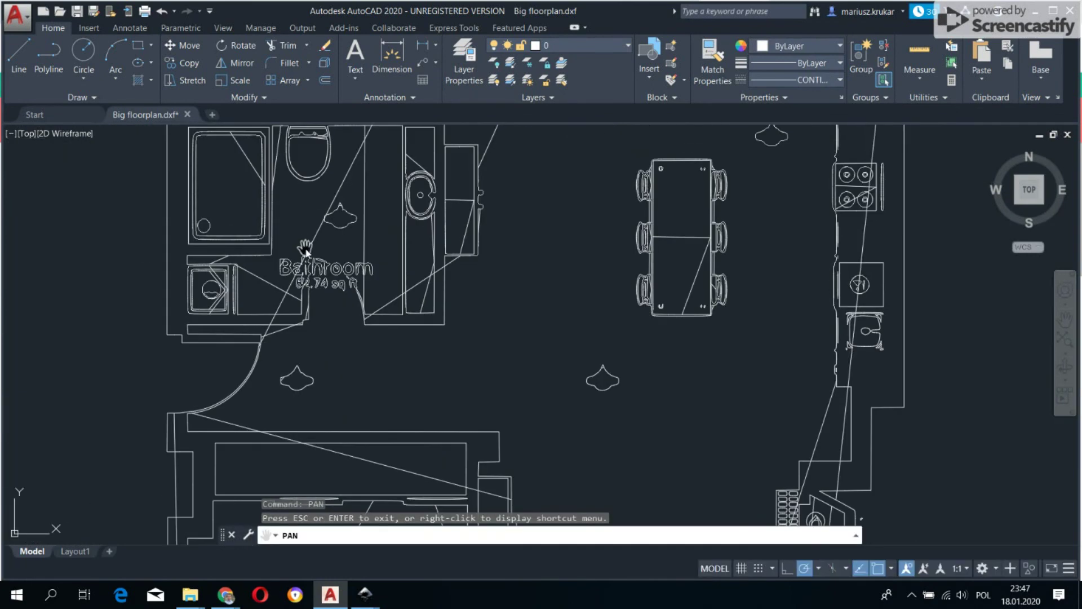
key("Return")
left_click_drag(320, 231, 368, 223)
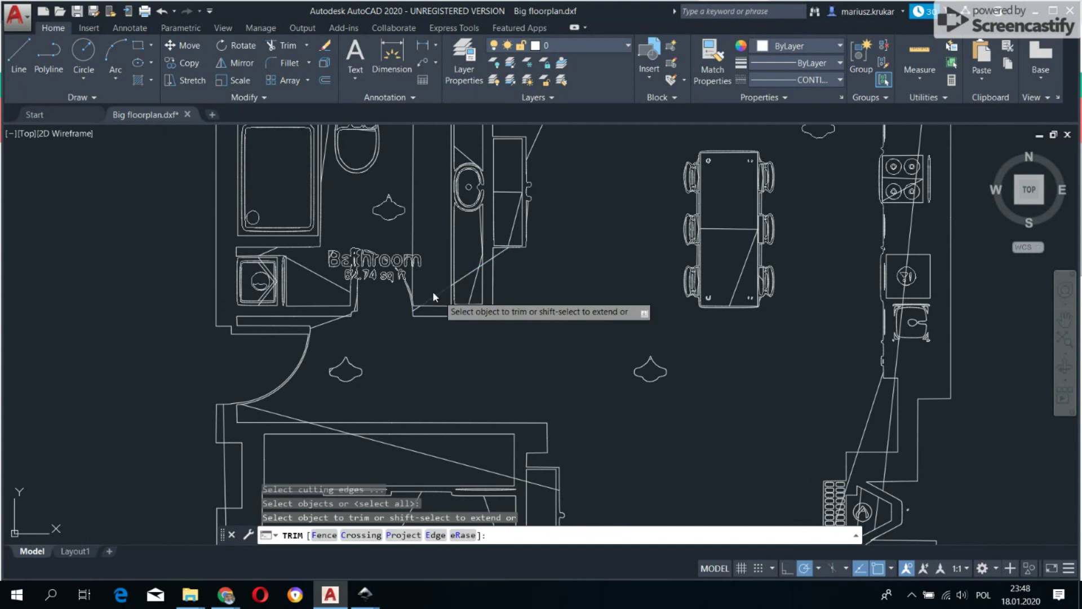
scroll(484, 251, "up", 4)
scroll(403, 186, "down", 4)
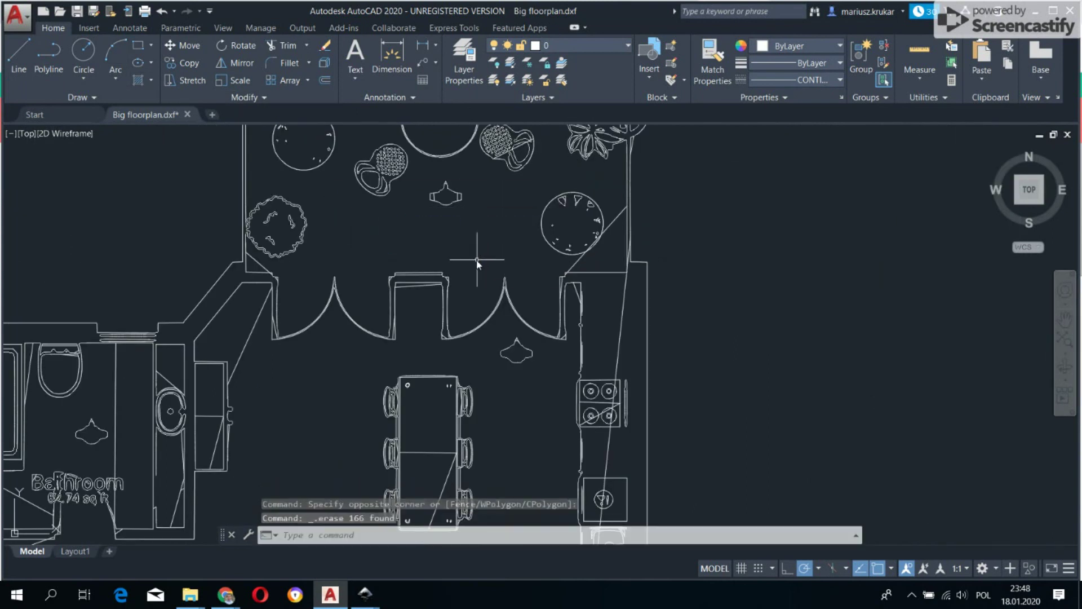
left_click(613, 226)
scroll(468, 439, "down", 4)
scroll(282, 296, "up", 5)
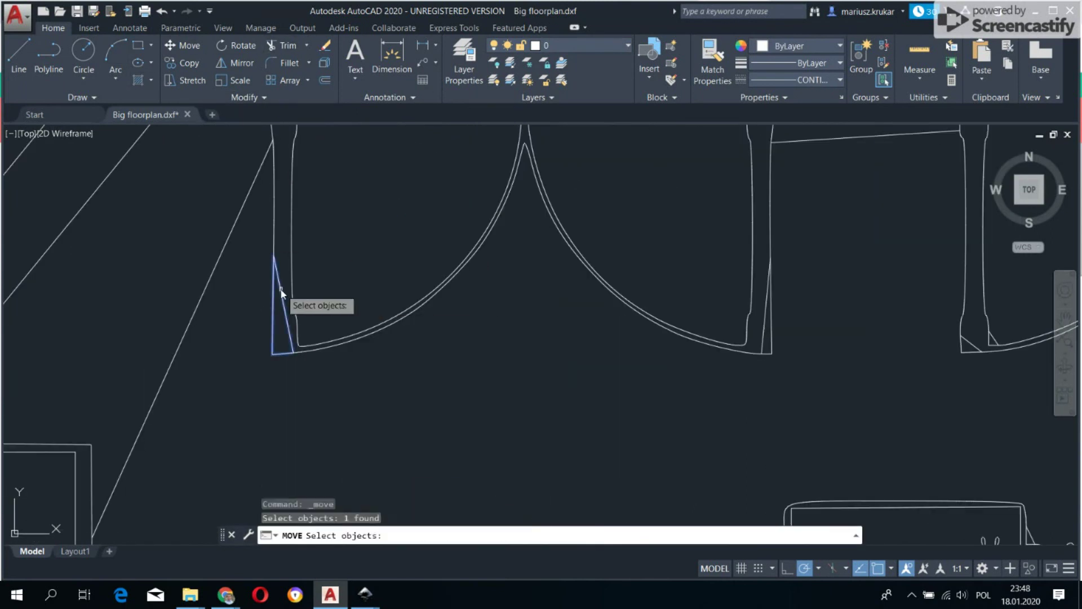
scroll(280, 217, "down", 2)
left_click(280, 217)
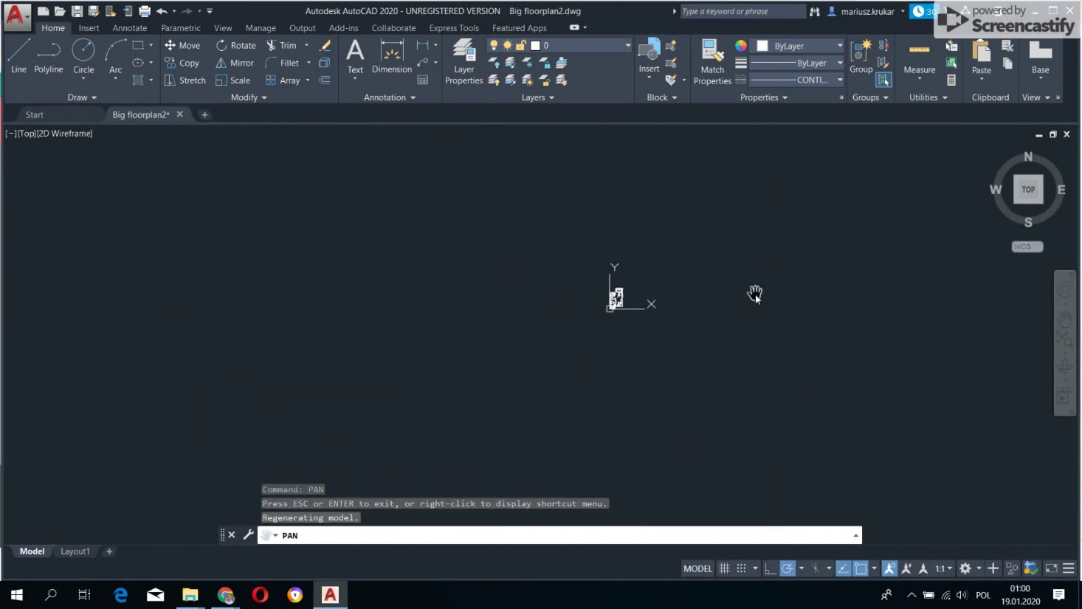
scroll(755, 293, "up", 3)
scroll(441, 262, "up", 2)
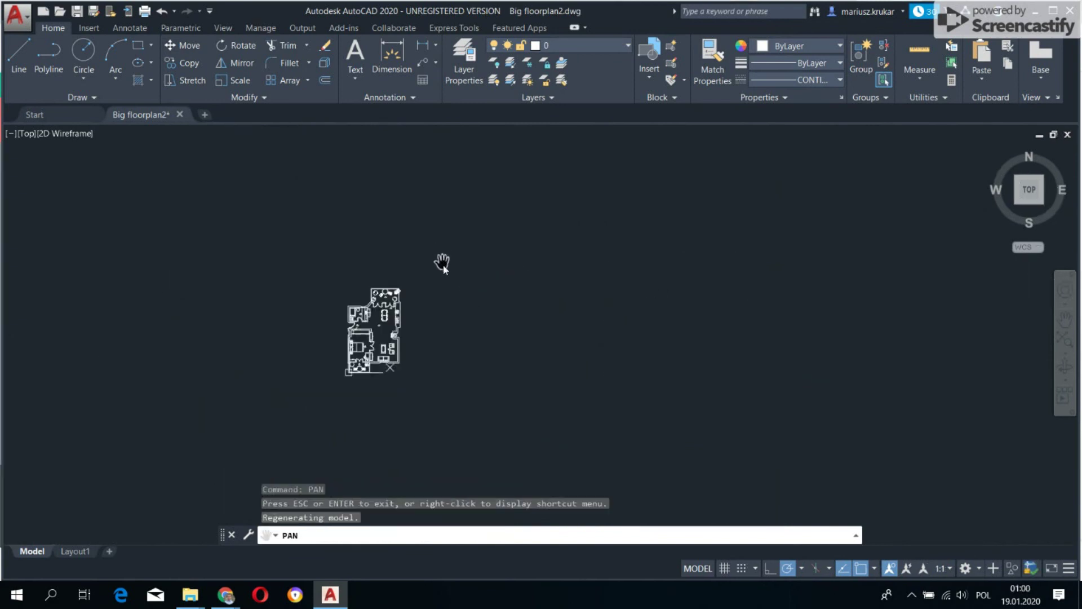
left_click_drag(442, 266, 568, 280)
scroll(561, 281, "up", 2)
left_click_drag(510, 310, 608, 290)
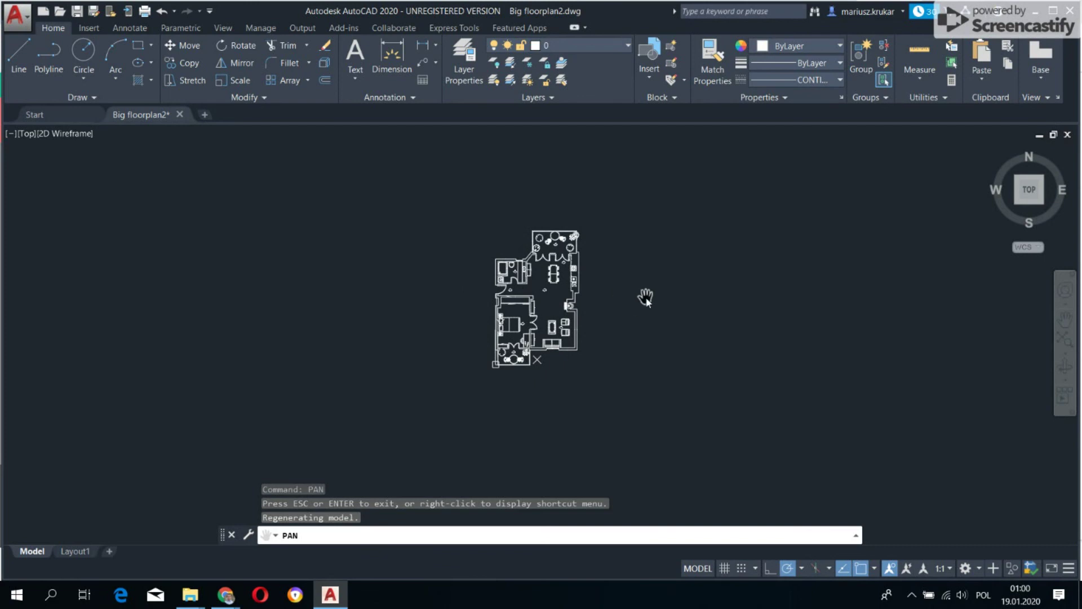
scroll(626, 296, "up", 4)
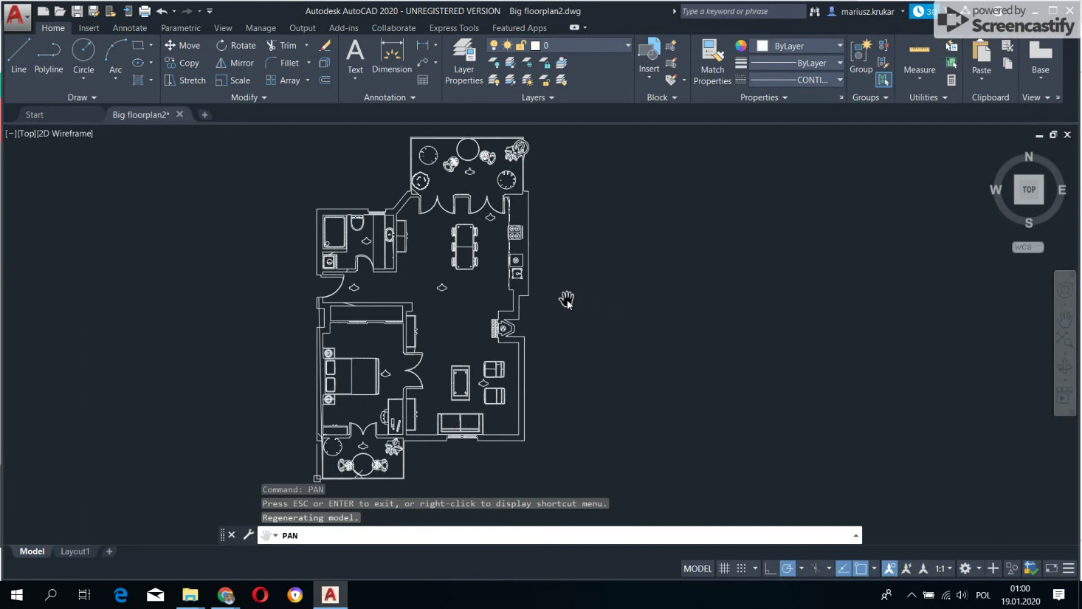
left_click_drag(567, 300, 622, 295)
scroll(613, 291, "down", 3)
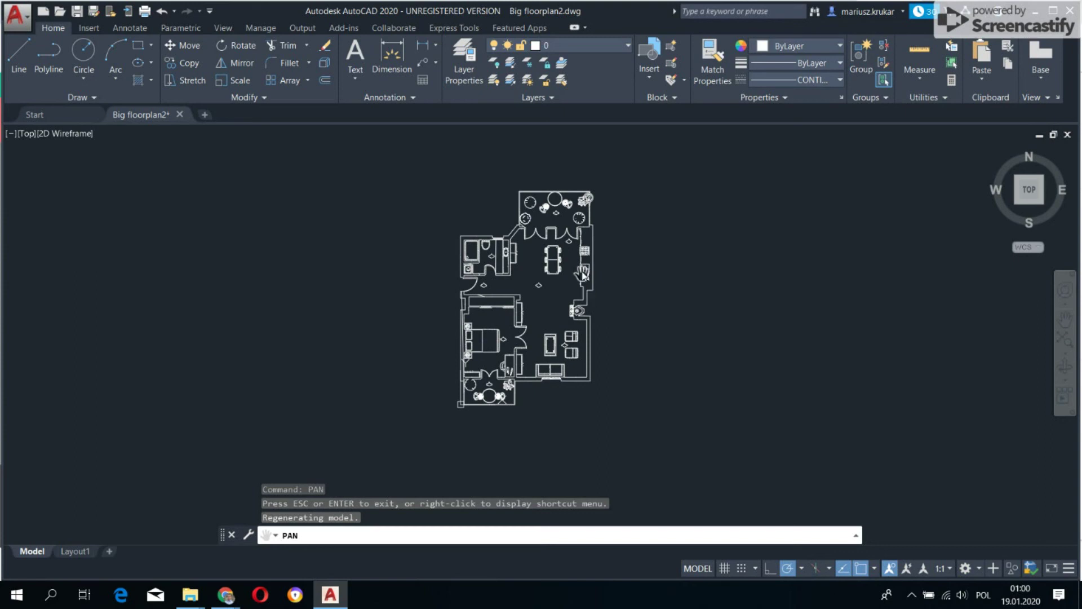
scroll(583, 275, "up", 2)
scroll(583, 274, "down", 2)
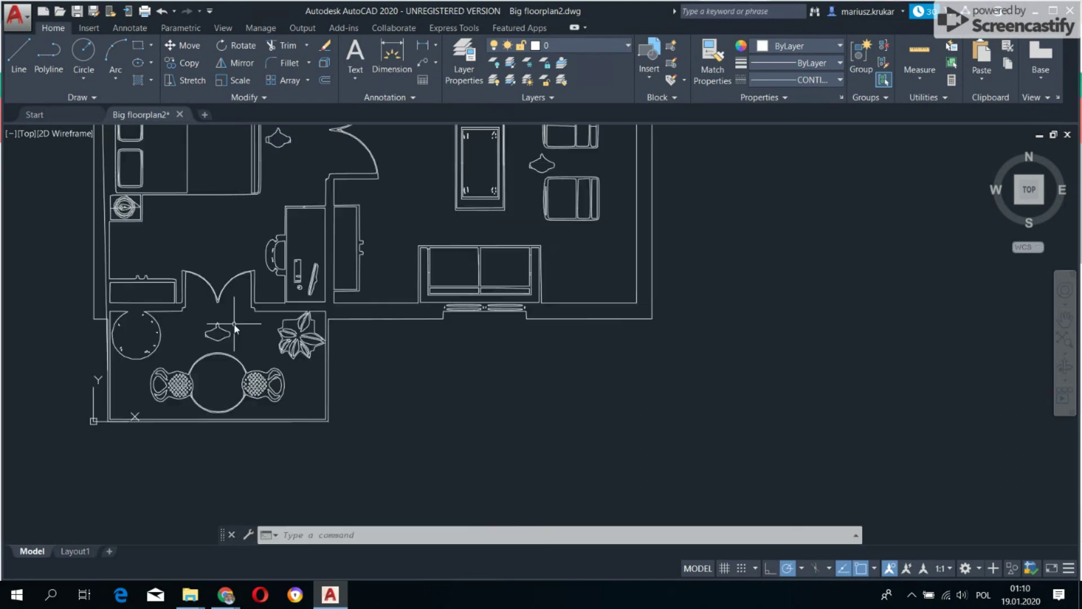
scroll(254, 337, "down", 2)
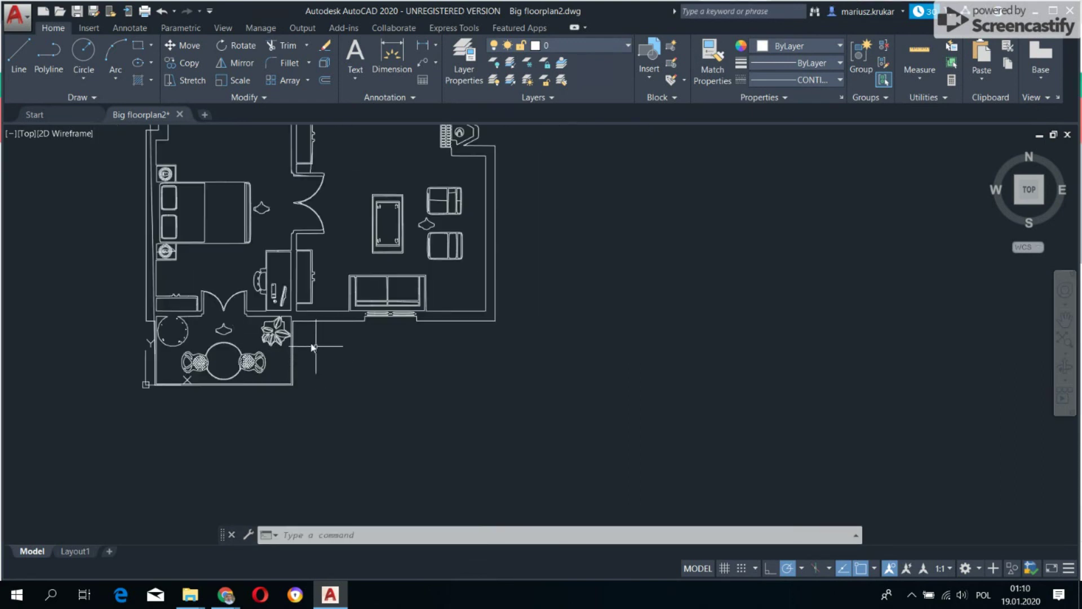
scroll(276, 313, "up", 2)
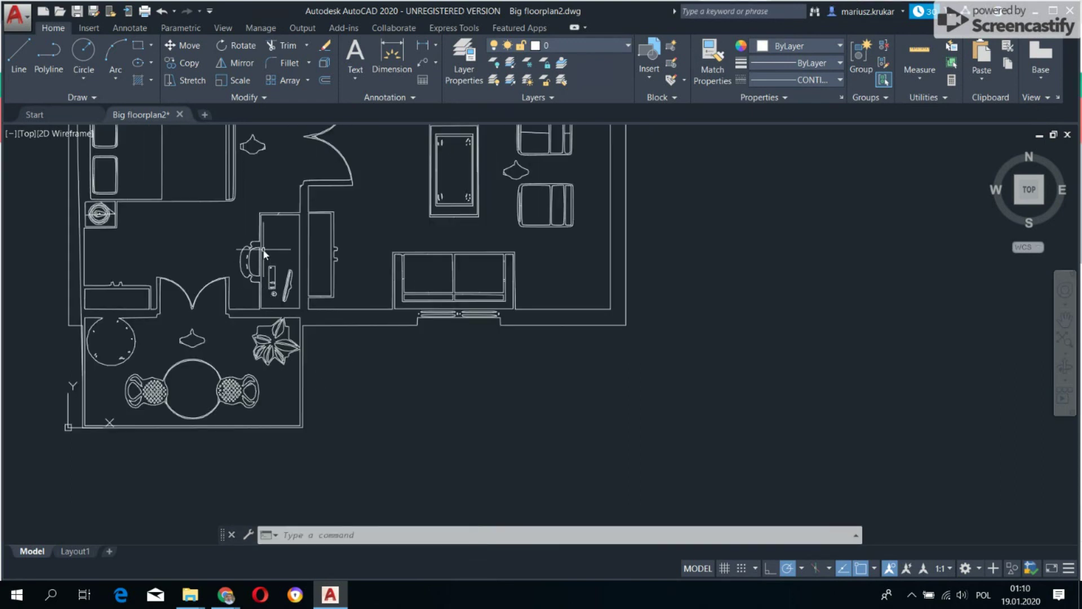